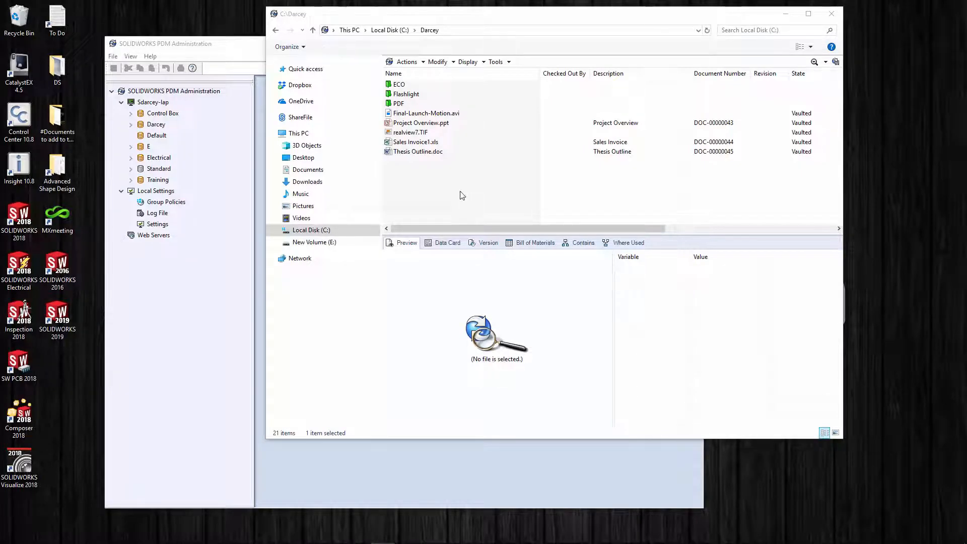
- Open the Darcey vault from C:, look into the Flashlight folder and return to Darcey
{"action": "left_click", "coordinate": [389, 30]}
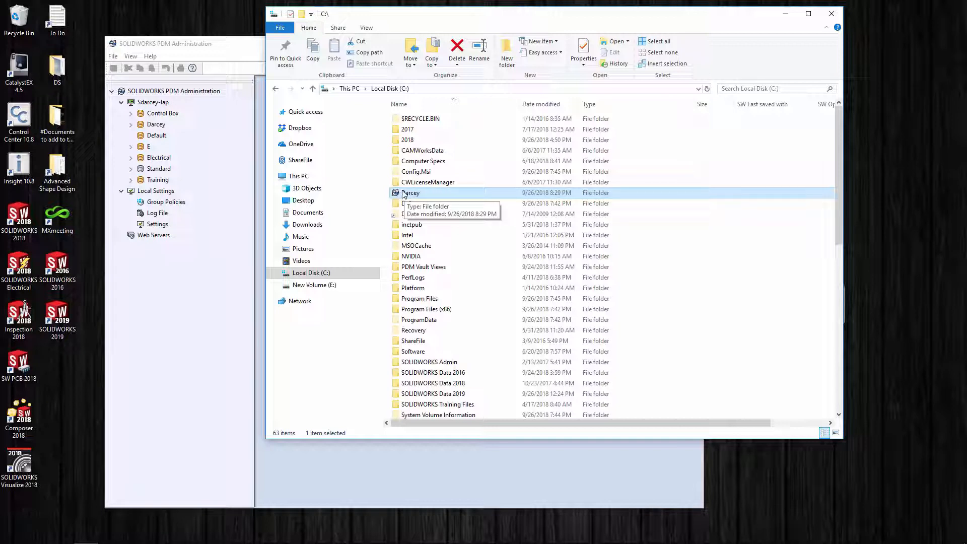
{"action": "double_click", "coordinate": [410, 193]}
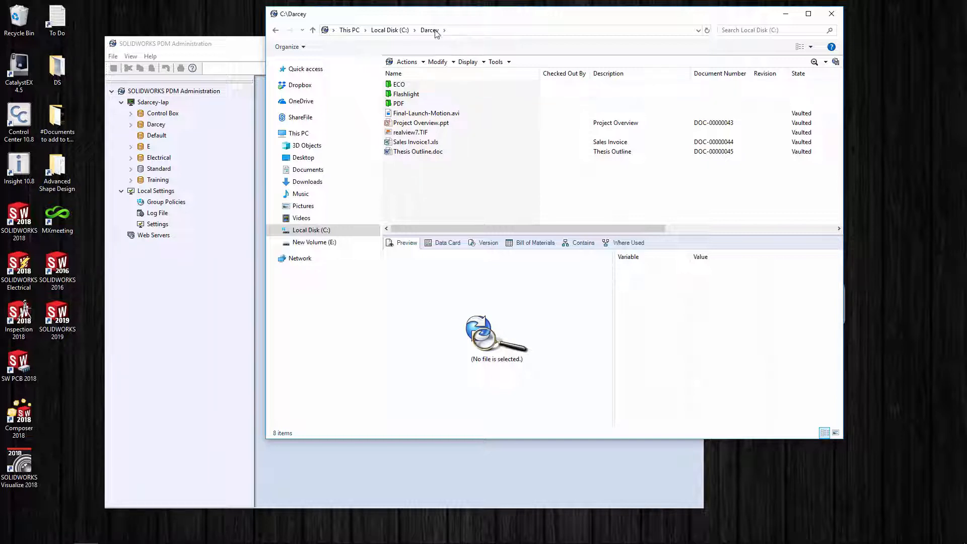
{"action": "left_click", "coordinate": [407, 93]}
{"action": "double_click", "coordinate": [407, 94]}
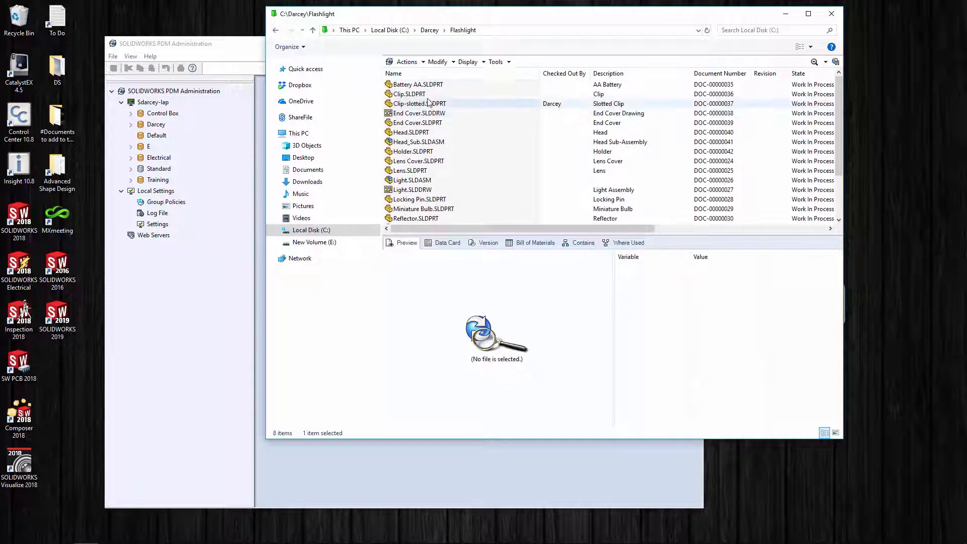
{"action": "left_click", "coordinate": [431, 31]}
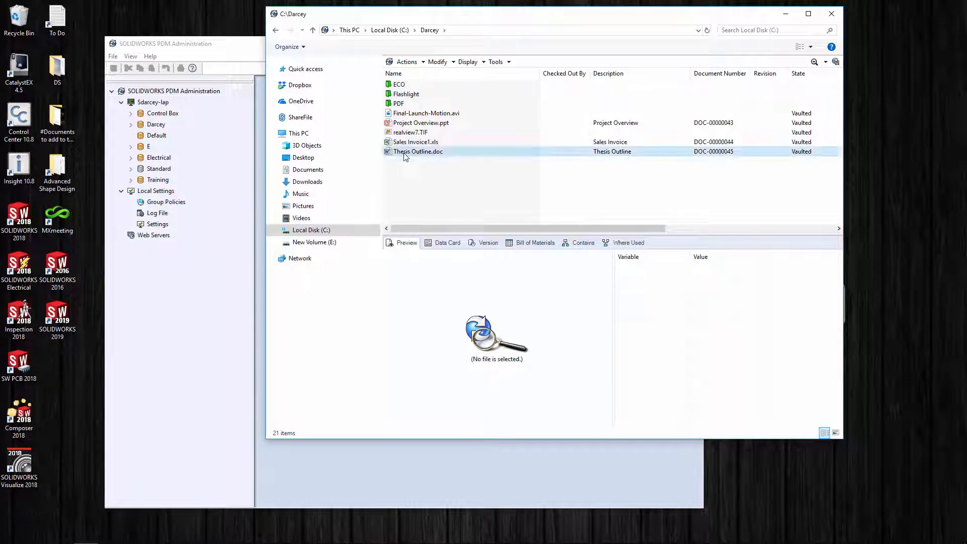
- Delete Thesis Outline.doc from the Darcey vault root, confirming the prompt
{"action": "right_click", "coordinate": [412, 152]}
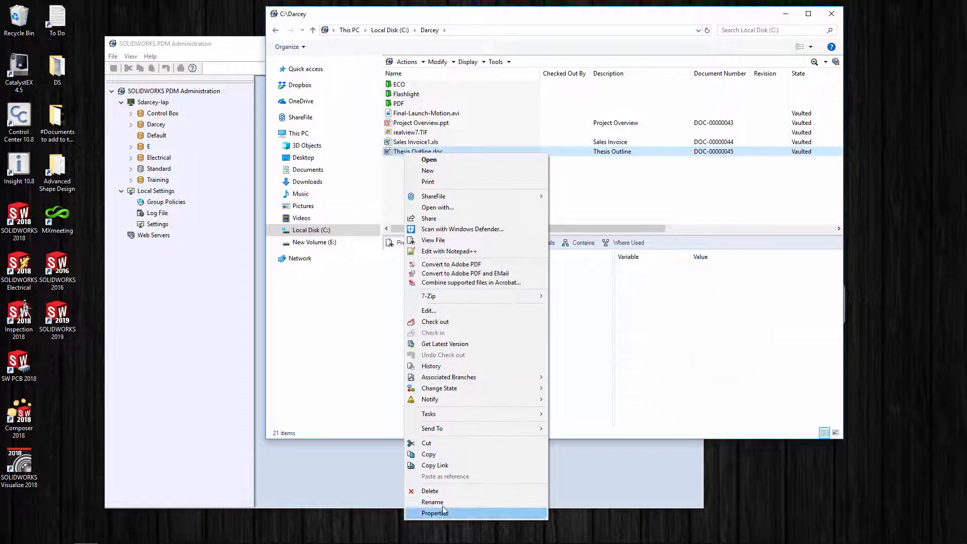
{"action": "left_click", "coordinate": [430, 491]}
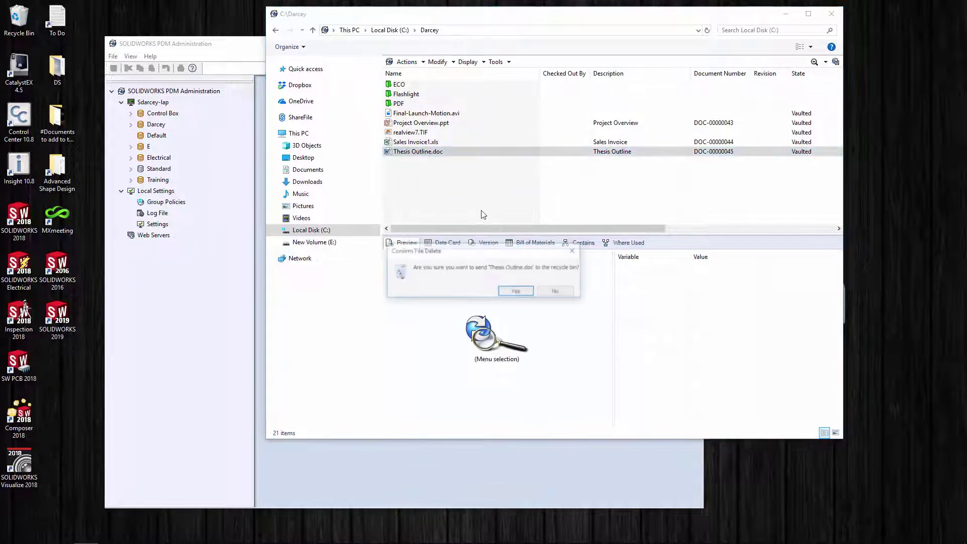
{"action": "left_click", "coordinate": [516, 292]}
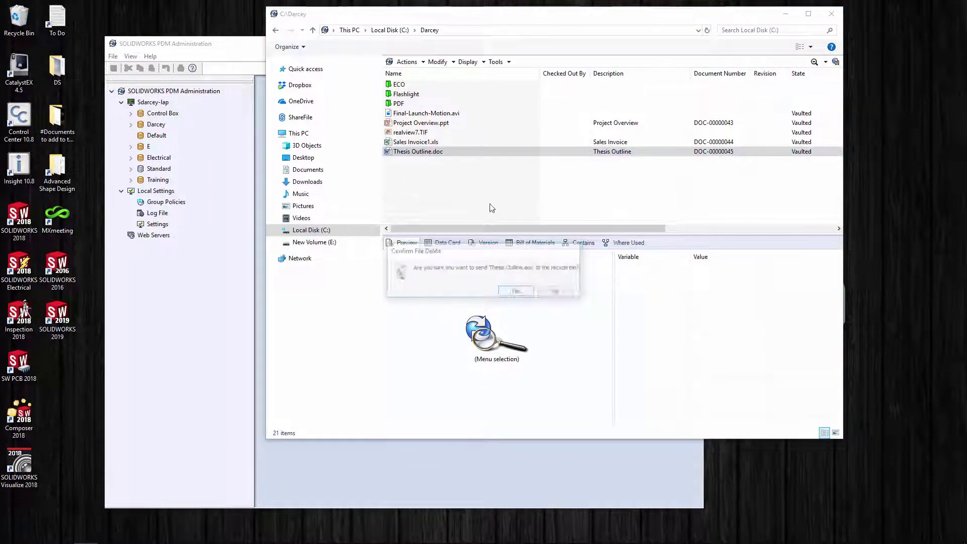
- Recover Thesis Outline.doc from the Darcey folder's Deleted Items in Properties
{"action": "right_click", "coordinate": [434, 172]}
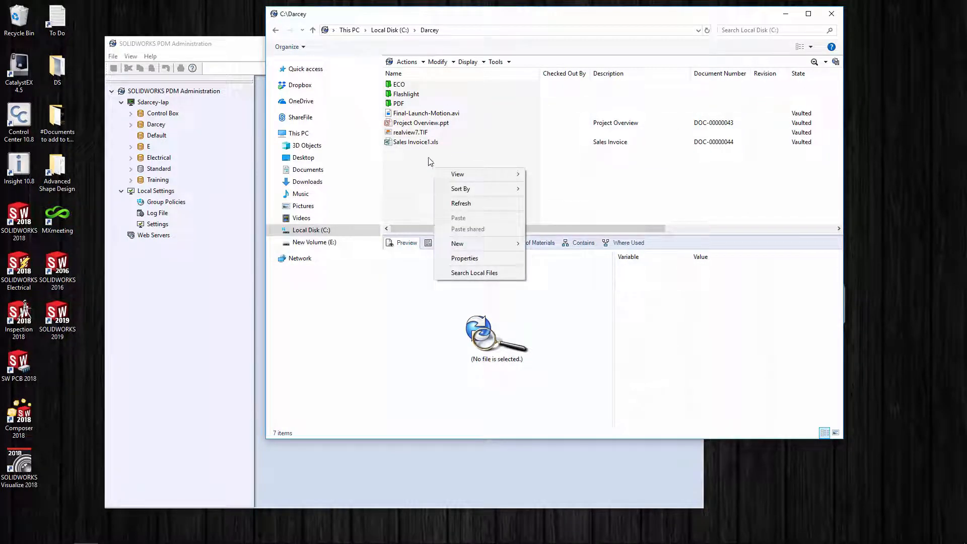
{"action": "left_click", "coordinate": [467, 260]}
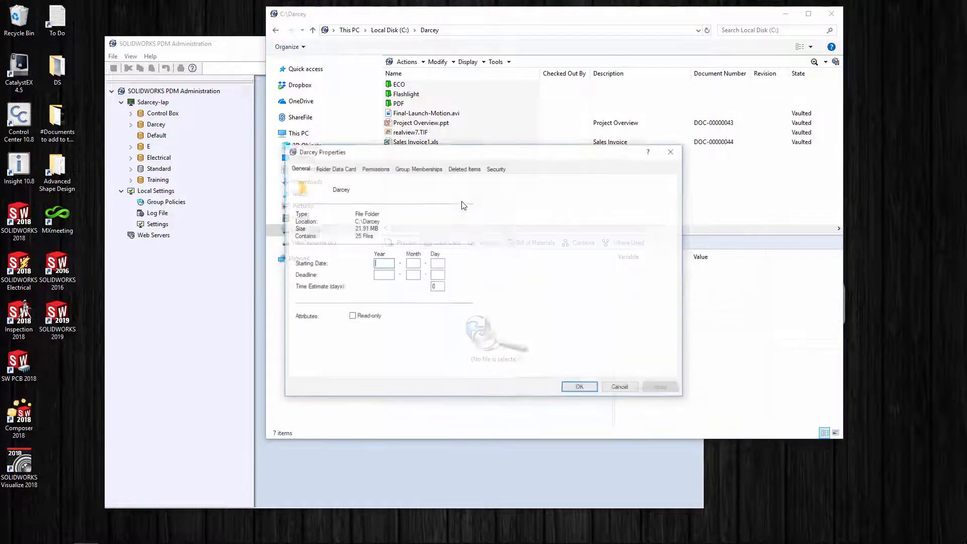
{"action": "left_click", "coordinate": [464, 169]}
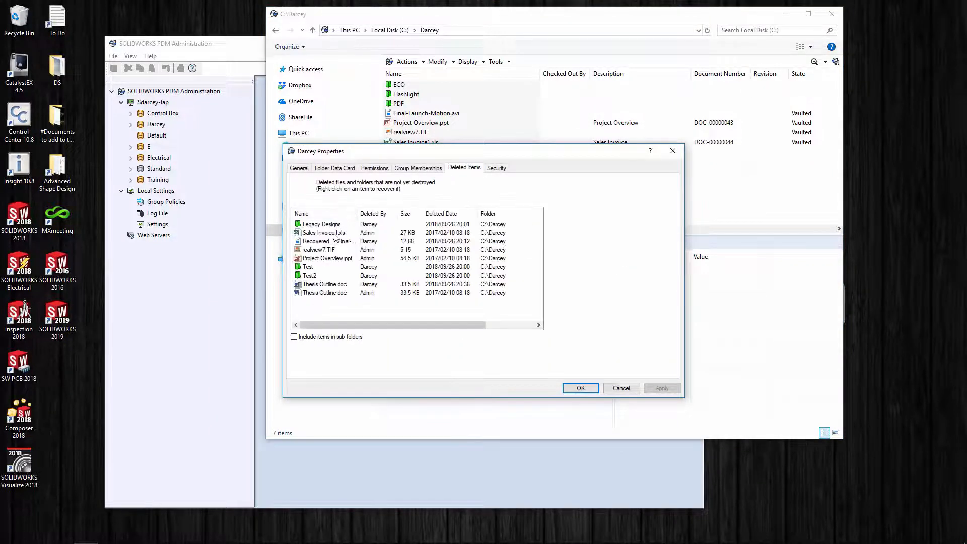
{"action": "left_click", "coordinate": [331, 284]}
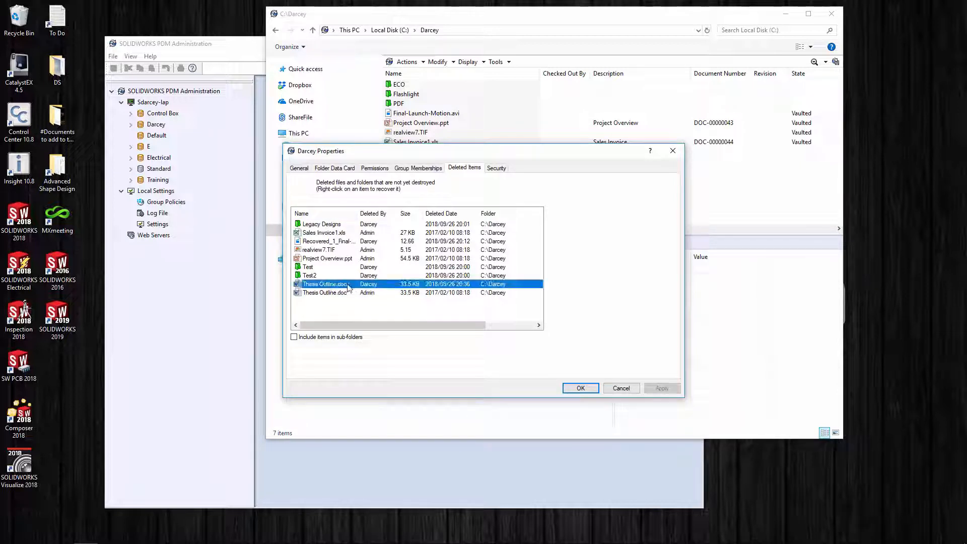
{"action": "right_click", "coordinate": [352, 286]}
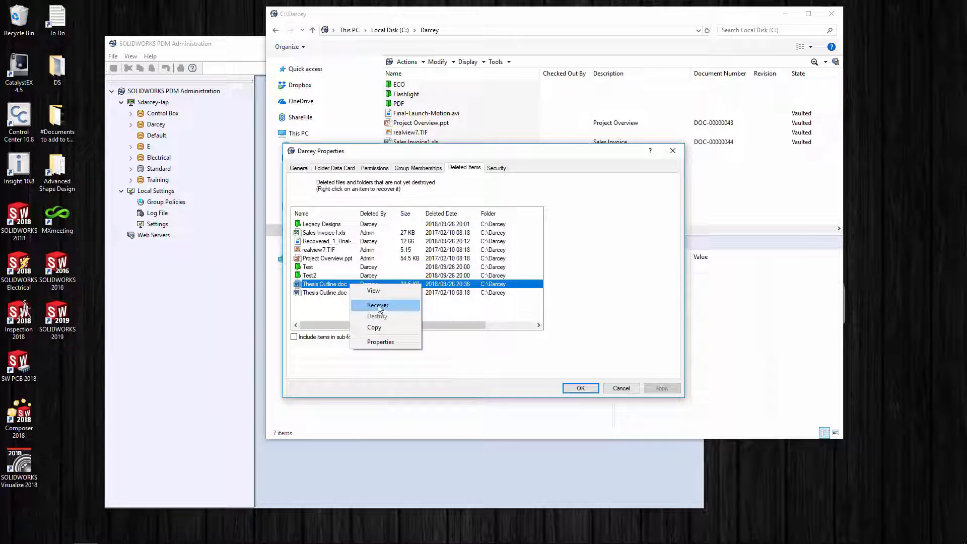
{"action": "left_click", "coordinate": [379, 306]}
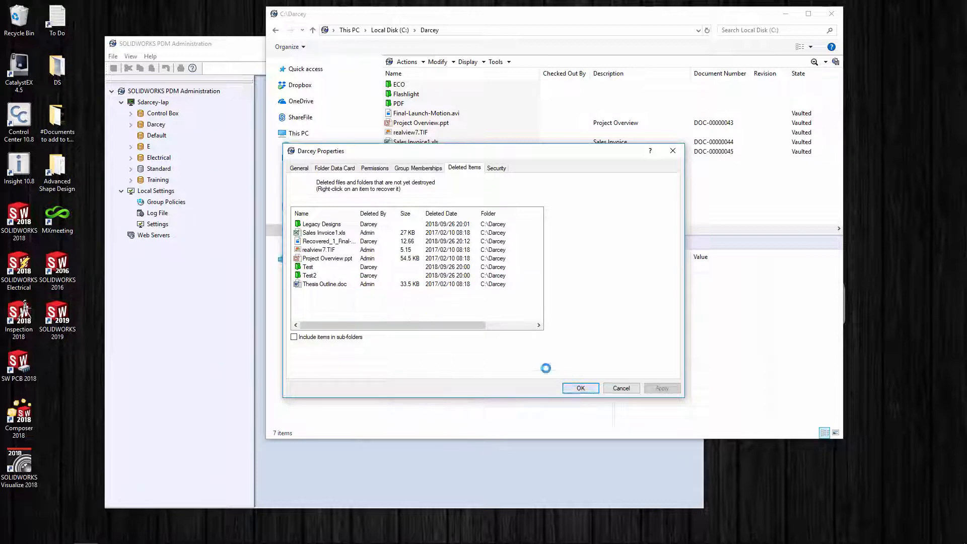
{"action": "key", "text": "Escape"}
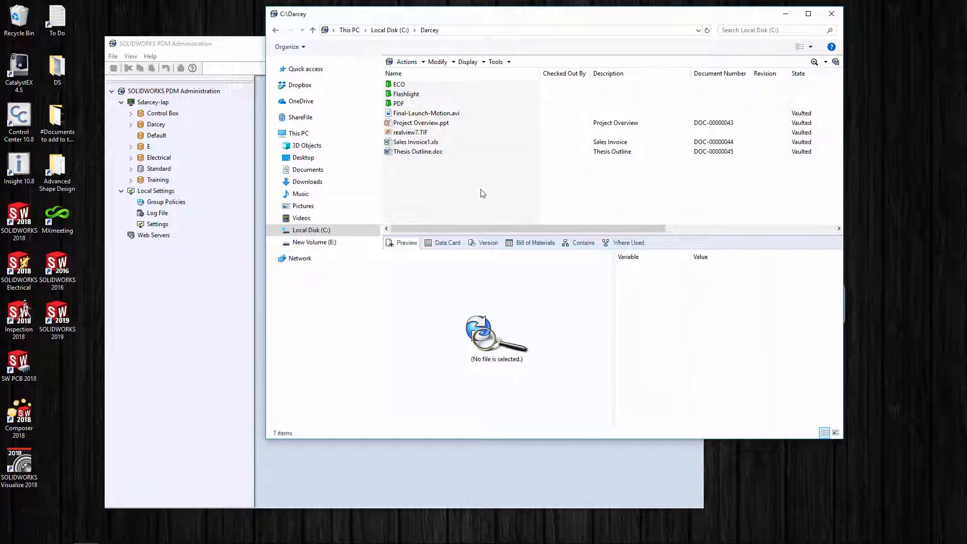
- Open the Flashlight folder and orbit the Light.SLDASM 3D preview
{"action": "double_click", "coordinate": [406, 94]}
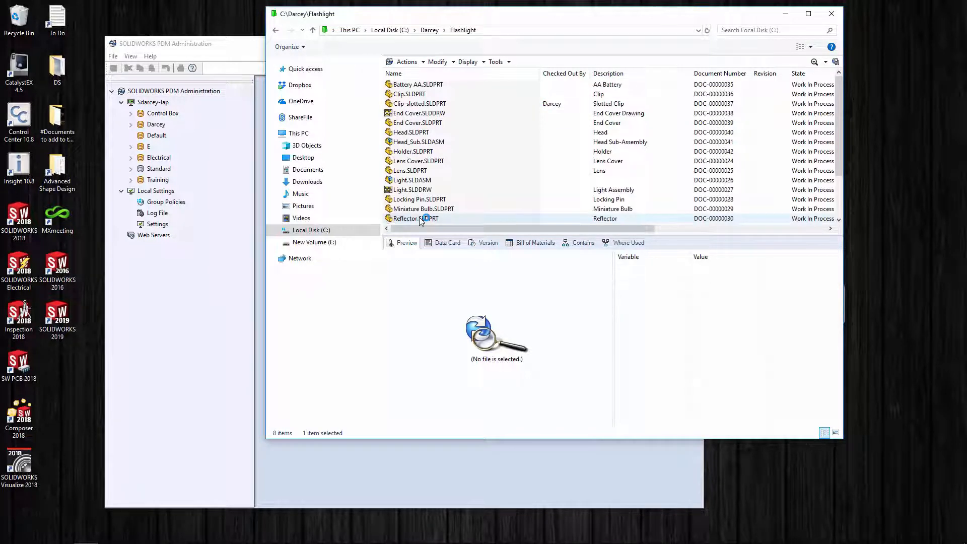
{"action": "left_click", "coordinate": [412, 180]}
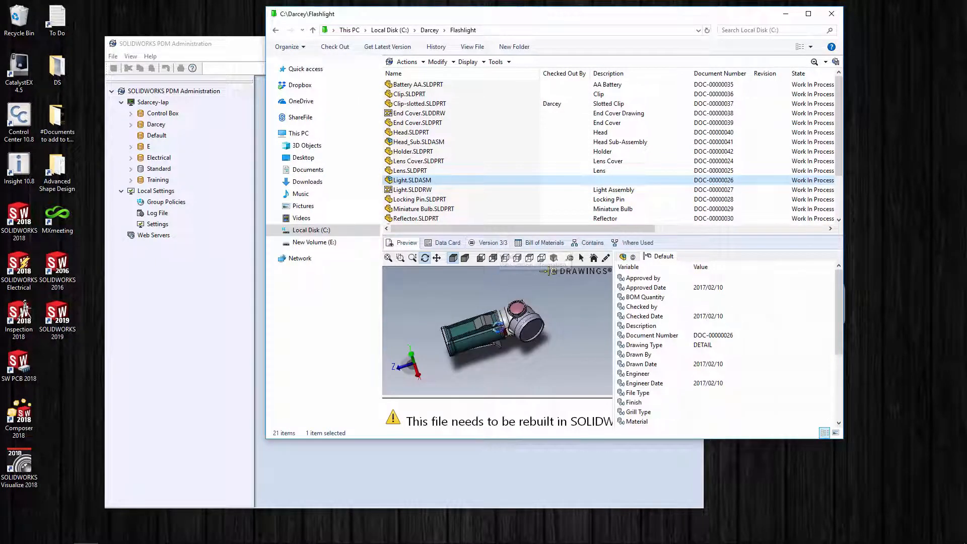
{"action": "mouse_move", "coordinate": [541, 325]}
{"action": "left_mouse_down"}
{"action": "mouse_move", "coordinate": [508, 342]}
{"action": "mouse_move", "coordinate": [498, 333]}
{"action": "left_mouse_up"}
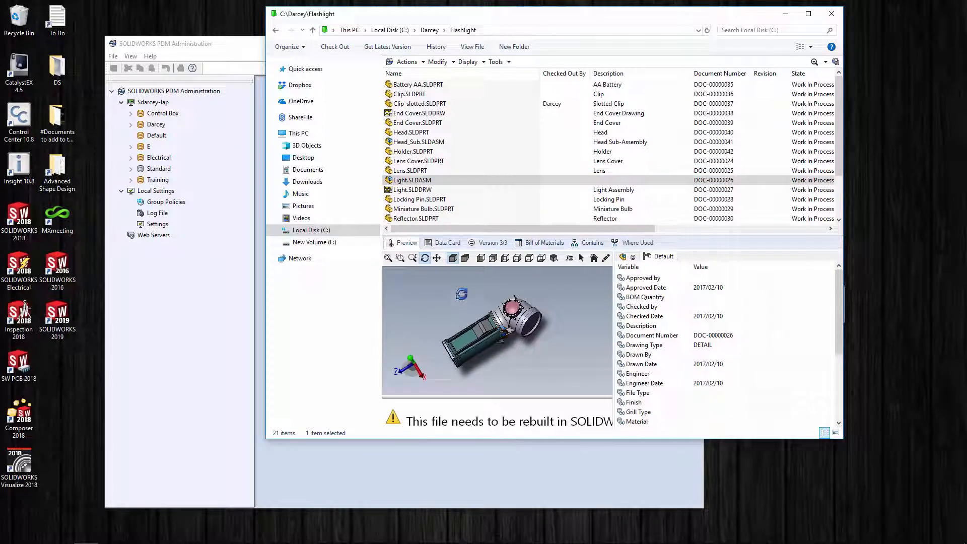
- Review the data cards of Light.SLDASM, Locking Pin, End Cover and other flashlight parts
{"action": "left_click", "coordinate": [447, 243]}
{"action": "left_click", "coordinate": [420, 199]}
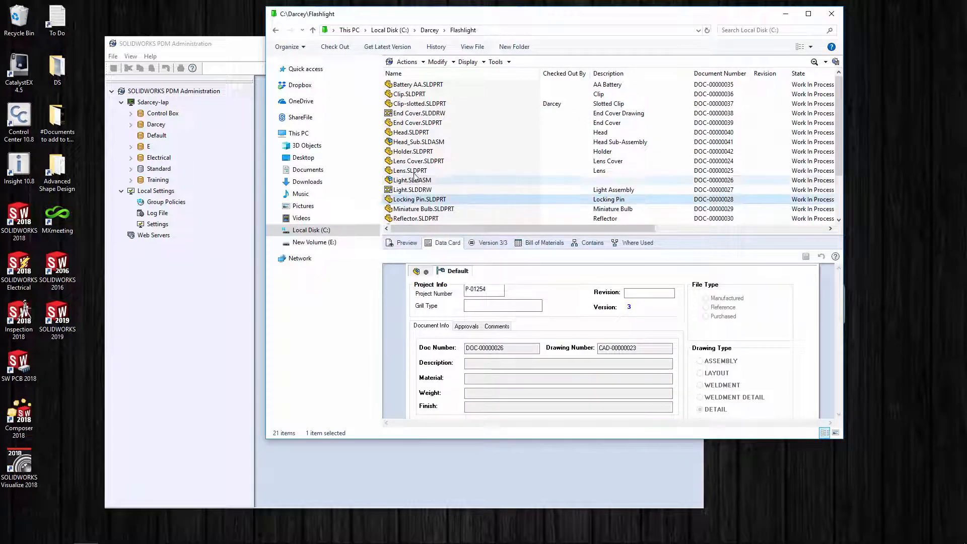
{"action": "left_click", "coordinate": [412, 170]}
{"action": "left_click", "coordinate": [412, 151]}
{"action": "left_click", "coordinate": [412, 132]}
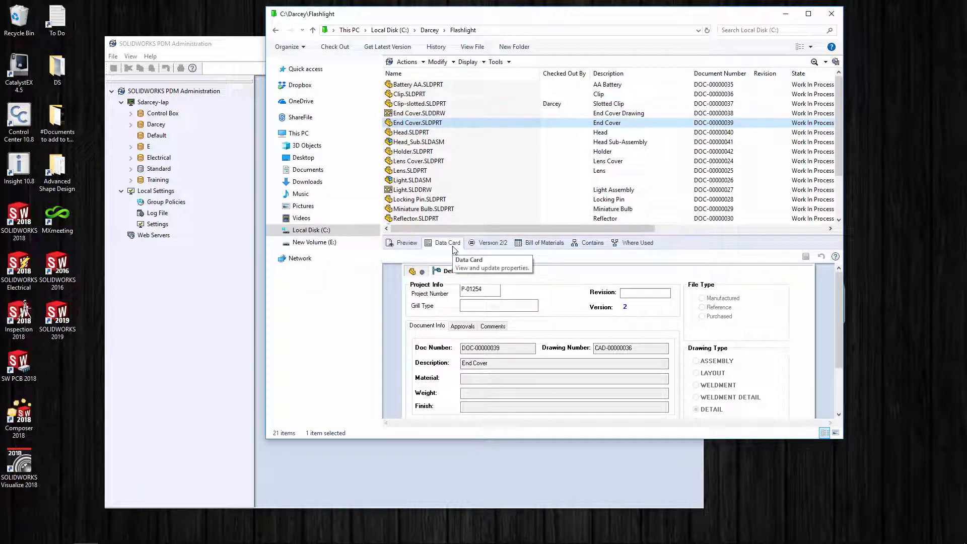
- Return to the 3D preview of Light.SLDASM at version 3 of 3 and orbit it
{"action": "left_click", "coordinate": [406, 243]}
{"action": "left_click", "coordinate": [408, 181]}
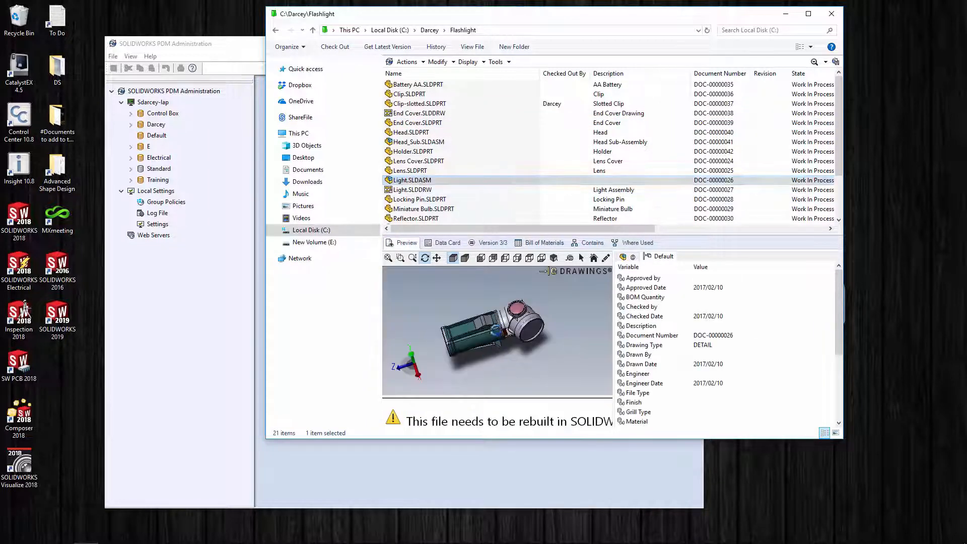
{"action": "left_click_drag", "start_coordinate": [496, 325], "coordinate": [495, 324]}
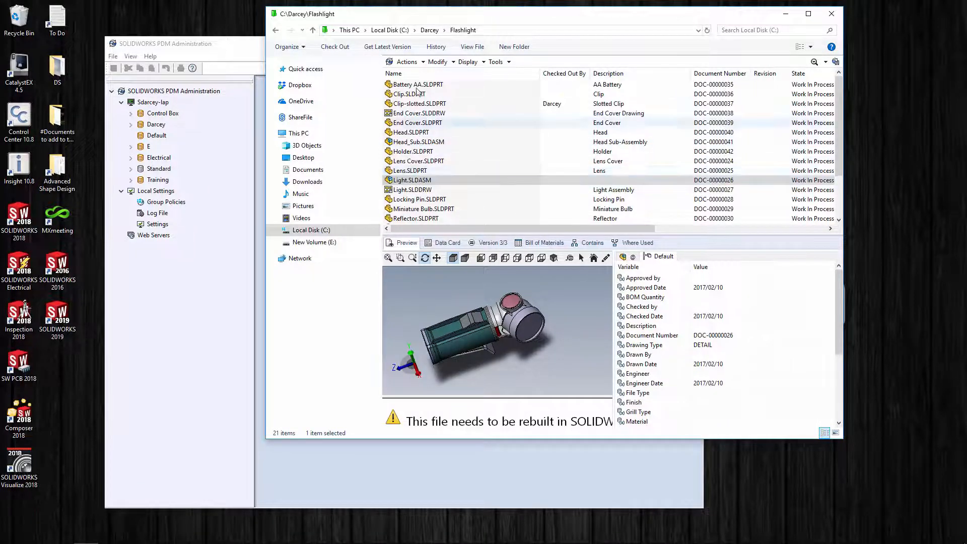
- Get an older version of Light.SLDASM locally and check its version info and preview
{"action": "left_click", "coordinate": [407, 62]}
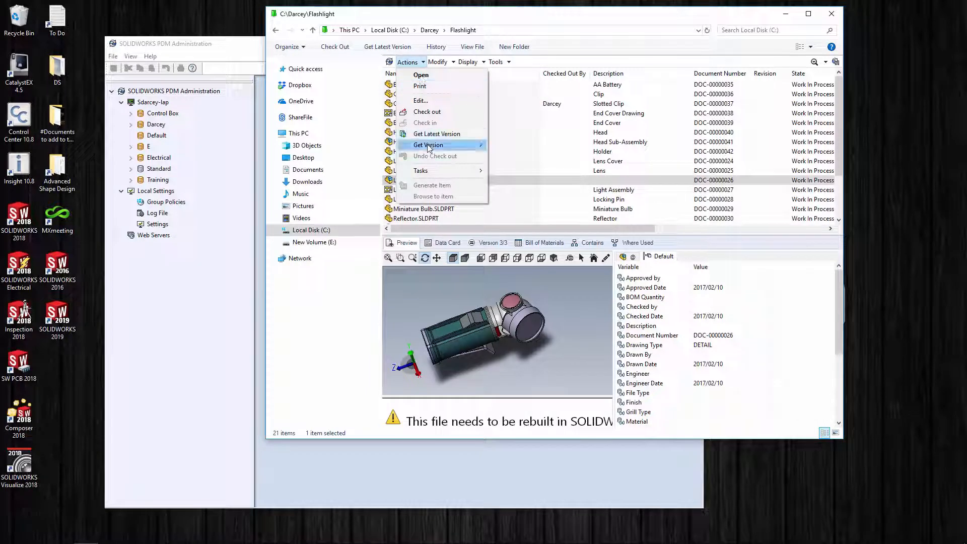
{"action": "mouse_move", "coordinate": [429, 145]}
{"action": "left_click", "coordinate": [514, 158]}
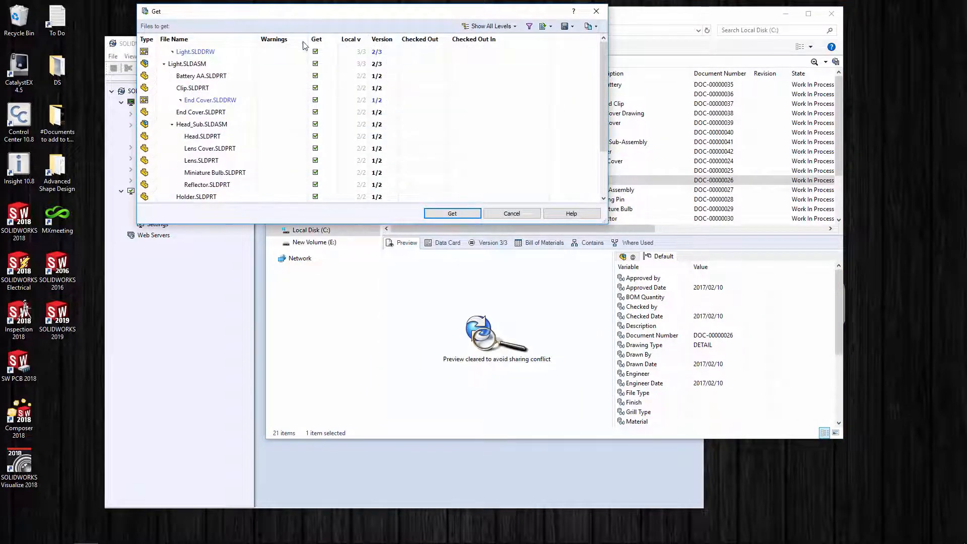
{"action": "left_click", "coordinate": [452, 214]}
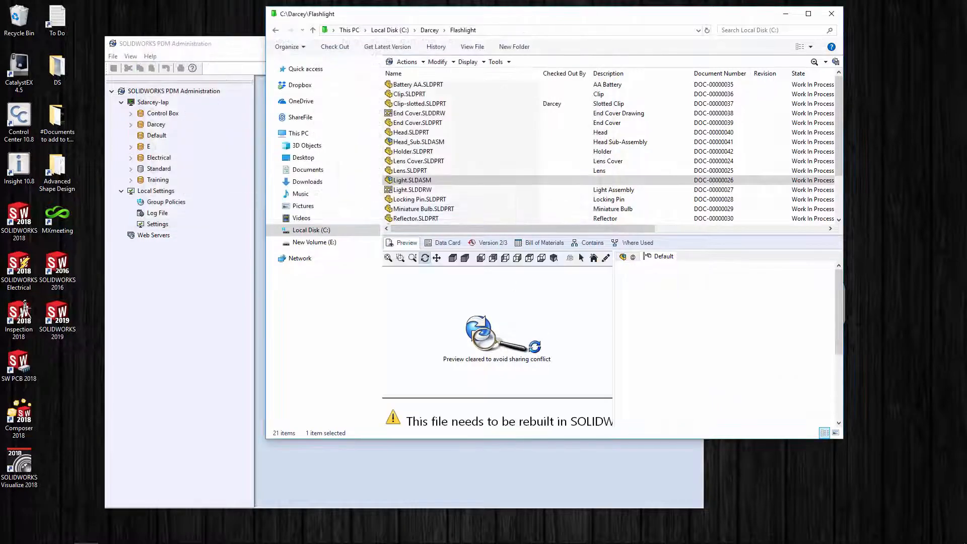
{"action": "left_click", "coordinate": [491, 243]}
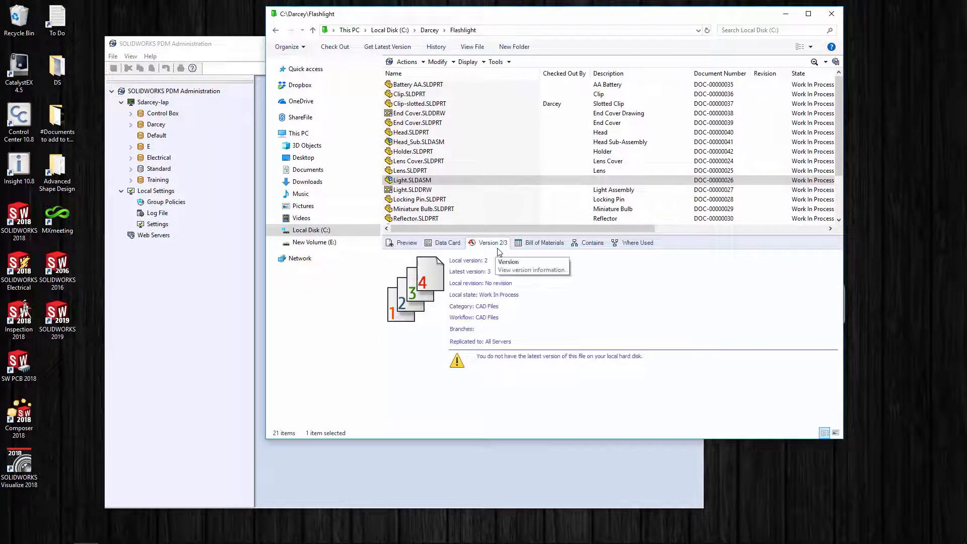
{"action": "left_click", "coordinate": [407, 242]}
{"action": "left_click_drag", "start_coordinate": [526, 312], "coordinate": [520, 334]}
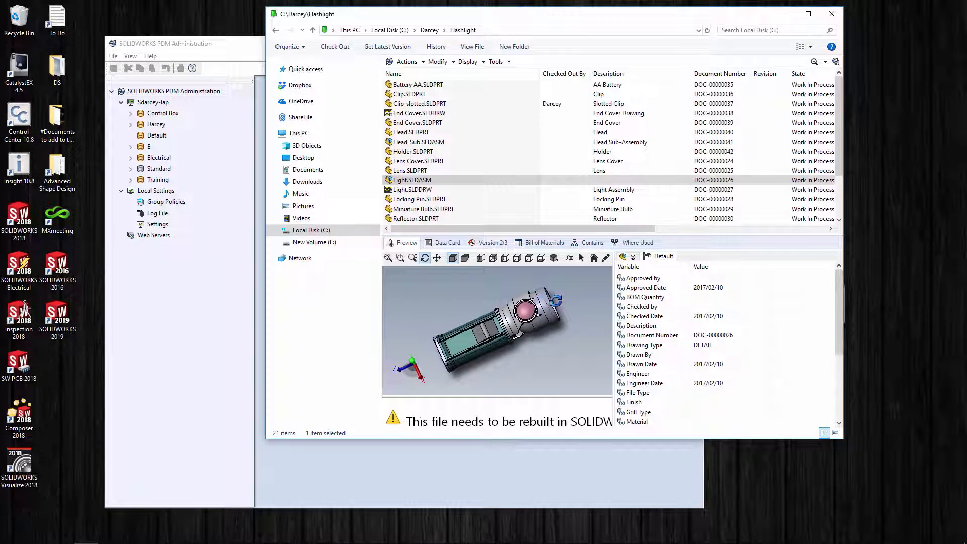
{"action": "left_click_drag", "start_coordinate": [526, 309], "coordinate": [537, 309]}
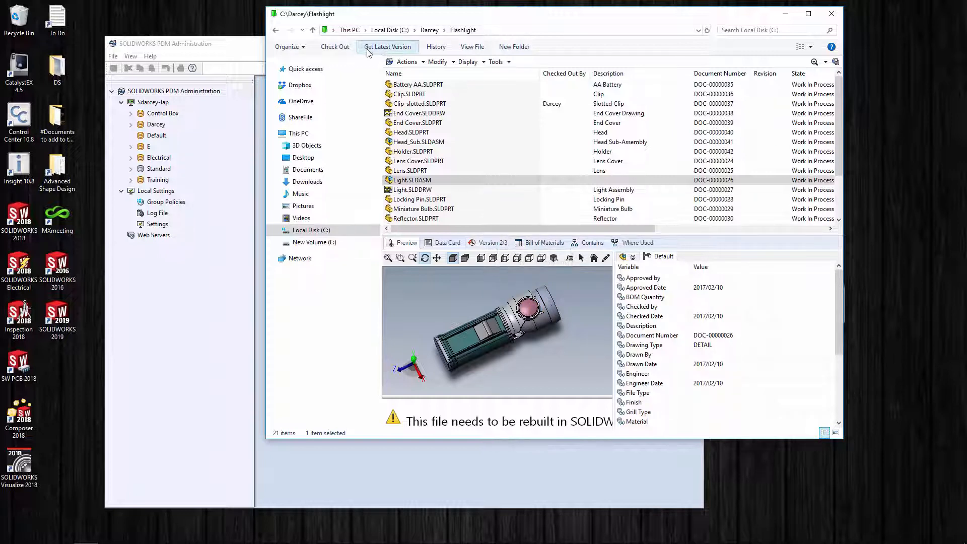
- Get the latest version of Light.SLDASM back and orbit the updated preview
{"action": "left_click", "coordinate": [380, 48]}
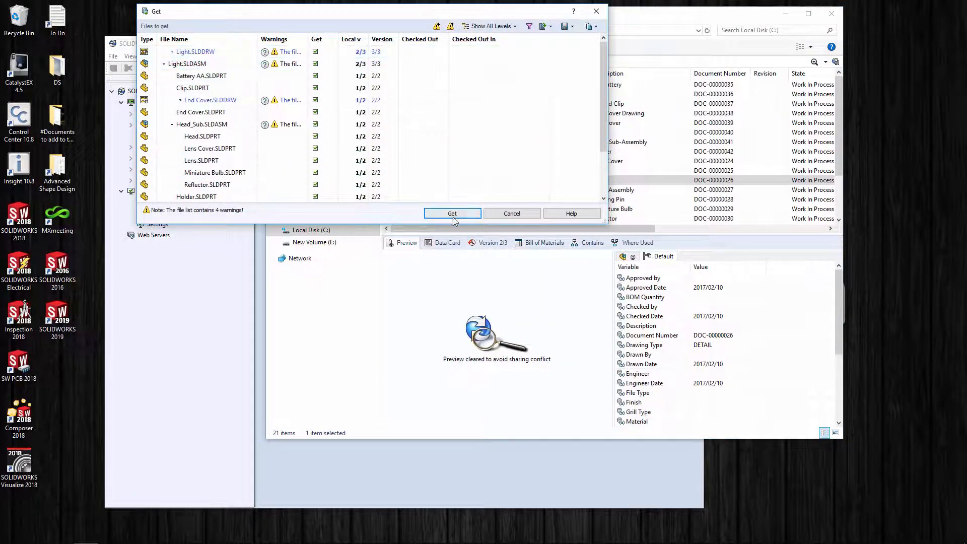
{"action": "left_click", "coordinate": [452, 213]}
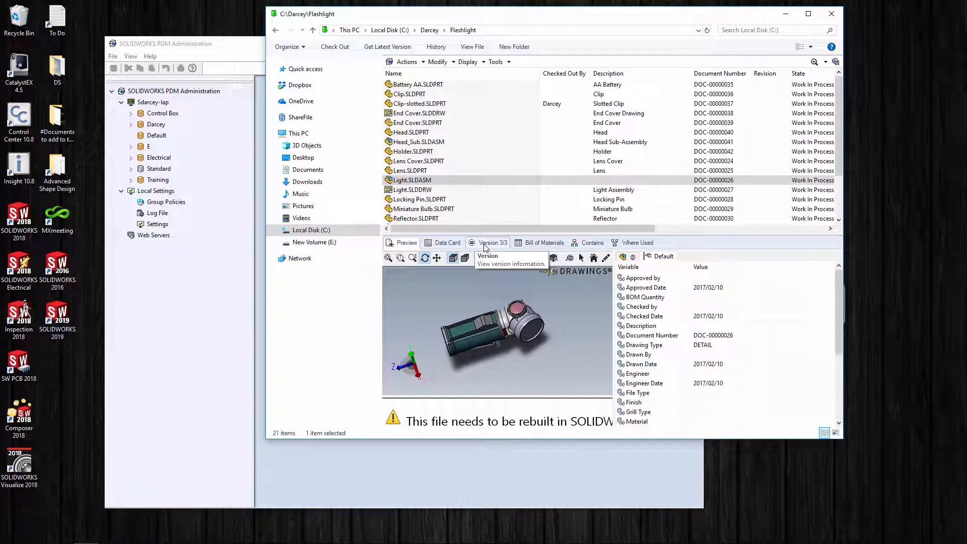
{"action": "mouse_move", "coordinate": [496, 319]}
{"action": "left_mouse_down"}
{"action": "mouse_move", "coordinate": [521, 324]}
{"action": "mouse_move", "coordinate": [512, 308]}
{"action": "mouse_move", "coordinate": [490, 334]}
{"action": "left_mouse_up"}
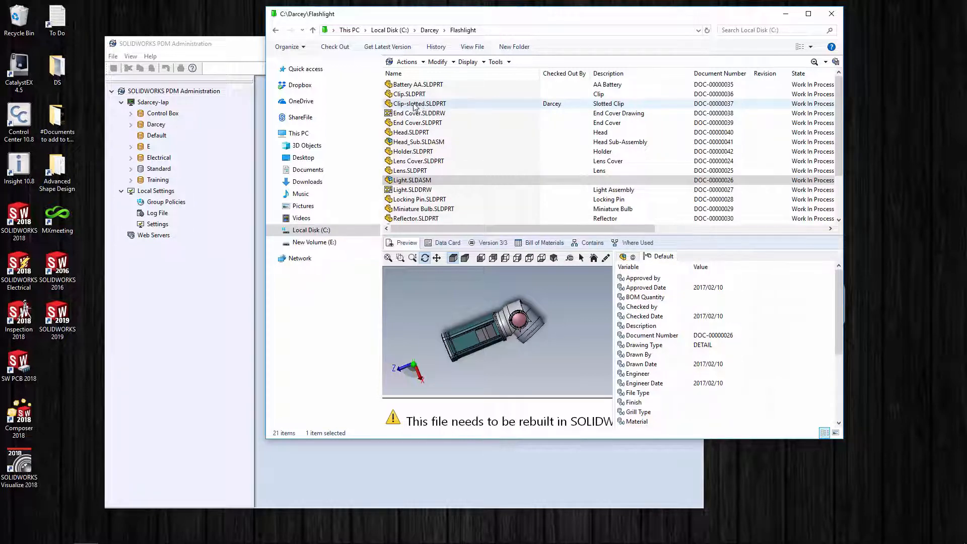
- Clear the Darcey vault view's local cache from the C: drive listing
{"action": "left_click", "coordinate": [429, 30]}
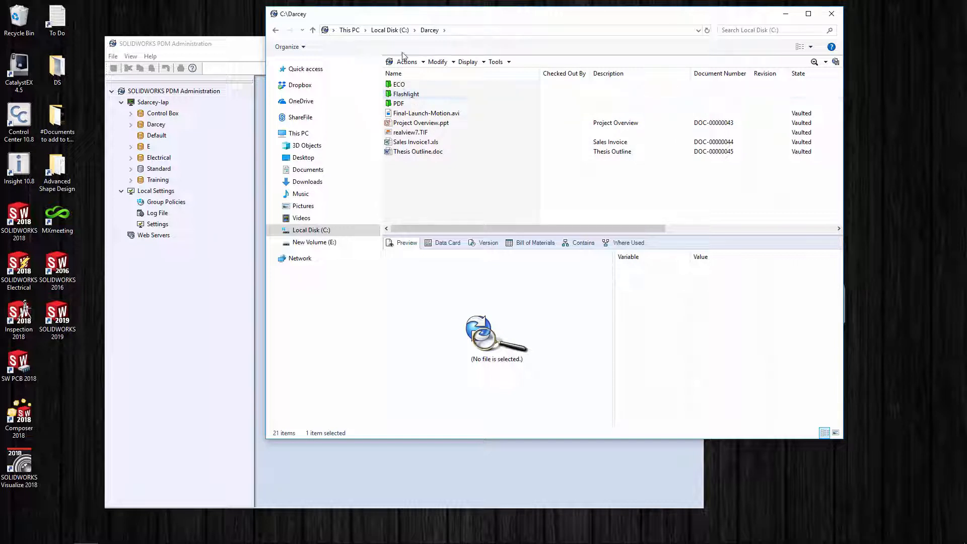
{"action": "left_click", "coordinate": [389, 30]}
{"action": "left_click", "coordinate": [410, 194]}
{"action": "right_click", "coordinate": [409, 196]}
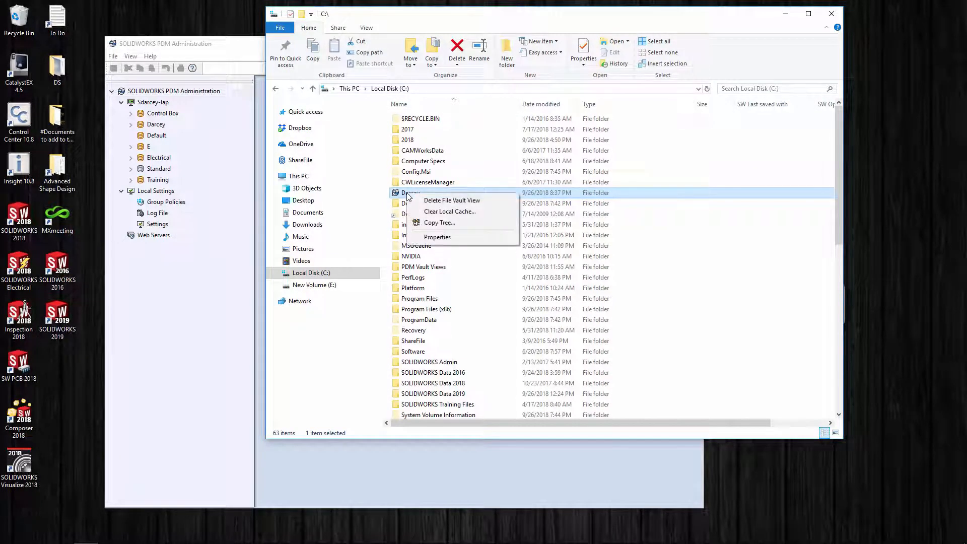
{"action": "left_click", "coordinate": [446, 212]}
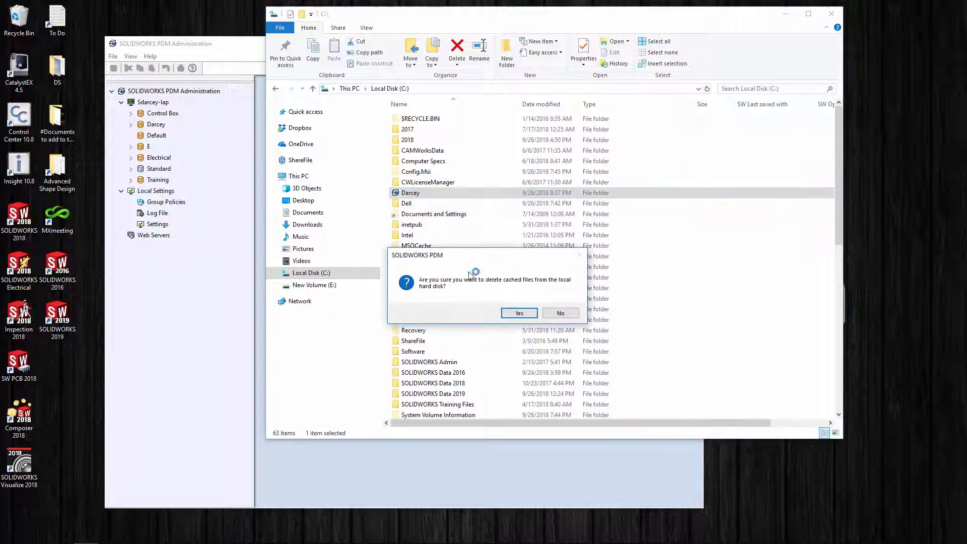
{"action": "left_click", "coordinate": [519, 313]}
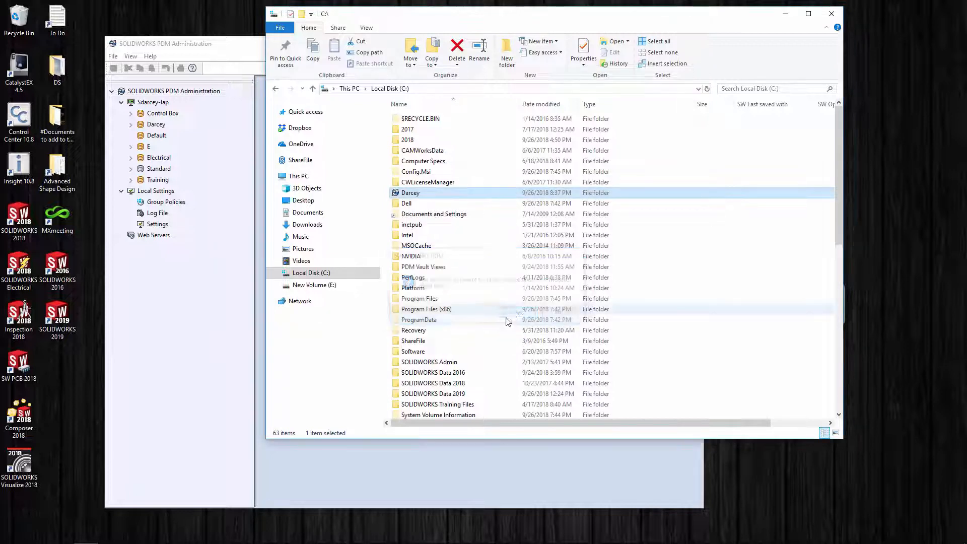
- Reopen the Darcey vault folder
{"action": "left_click", "coordinate": [408, 193]}
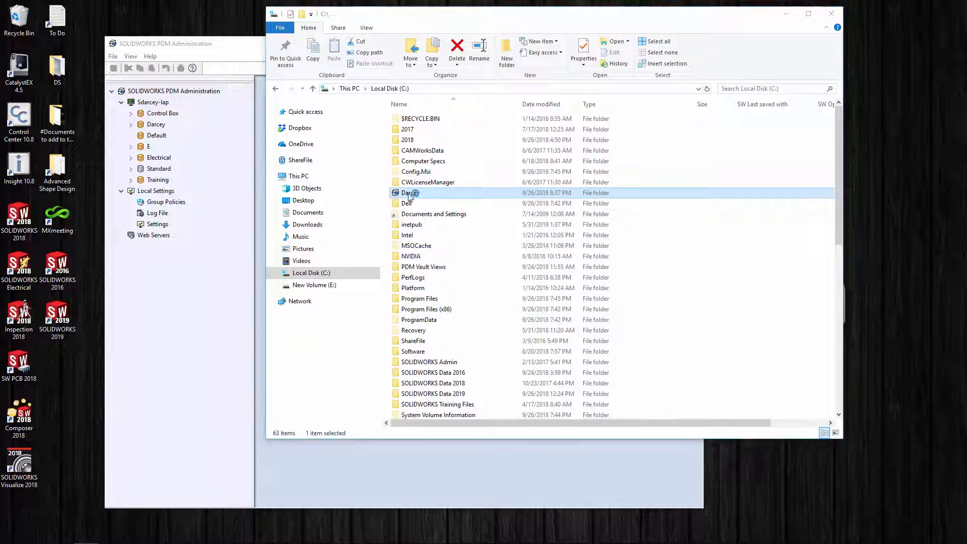
{"action": "double_click", "coordinate": [410, 192]}
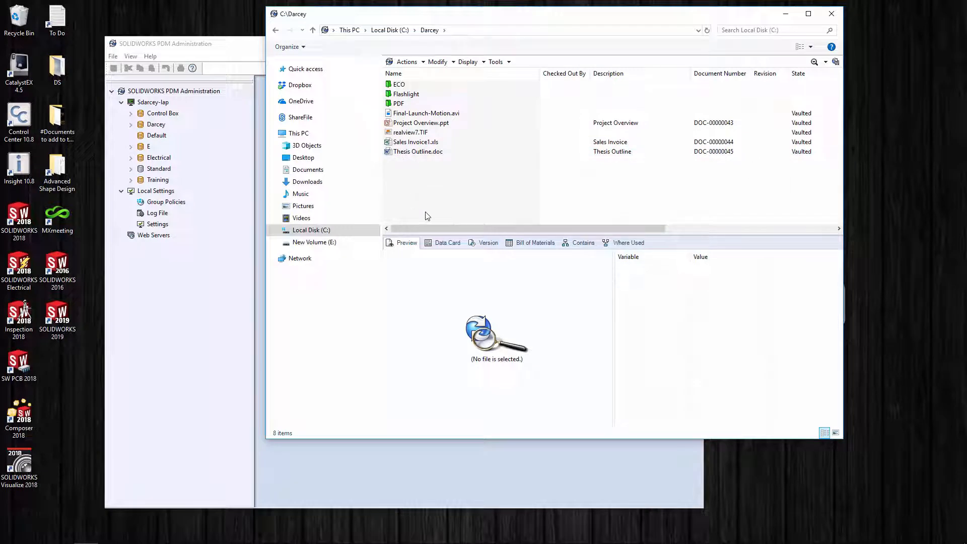
- Inspect Thesis Outline.doc's version details (local 1/1), data card and document preview
{"action": "left_click", "coordinate": [489, 243]}
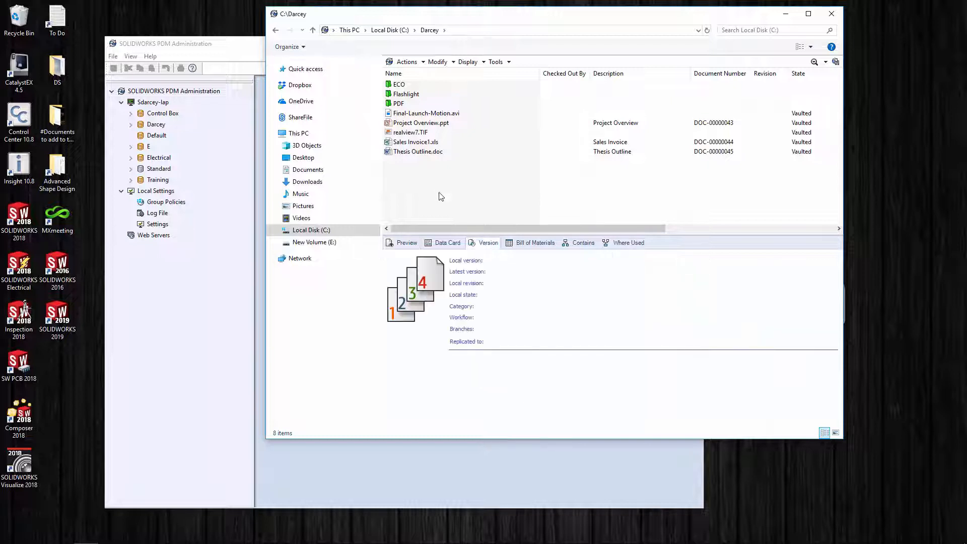
{"action": "left_click", "coordinate": [397, 154]}
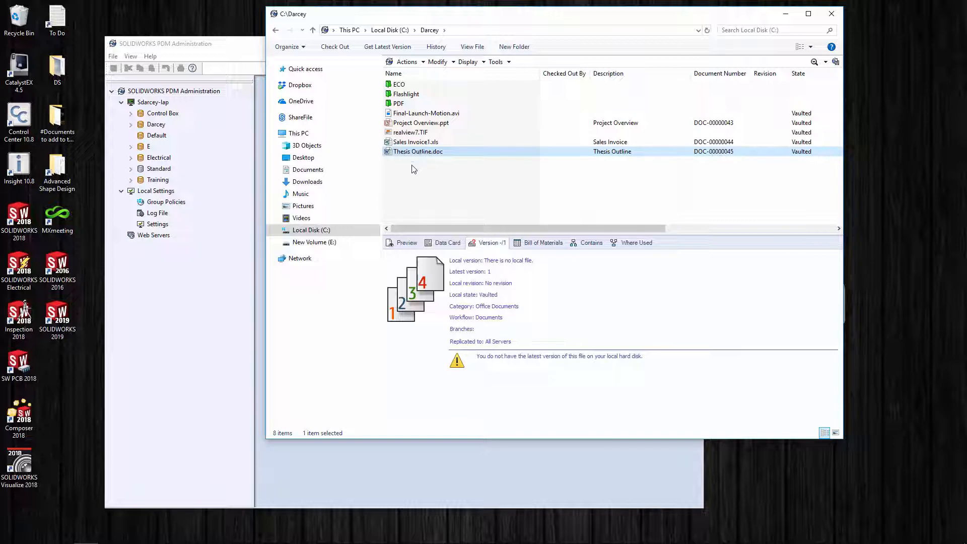
{"action": "left_click", "coordinate": [444, 243]}
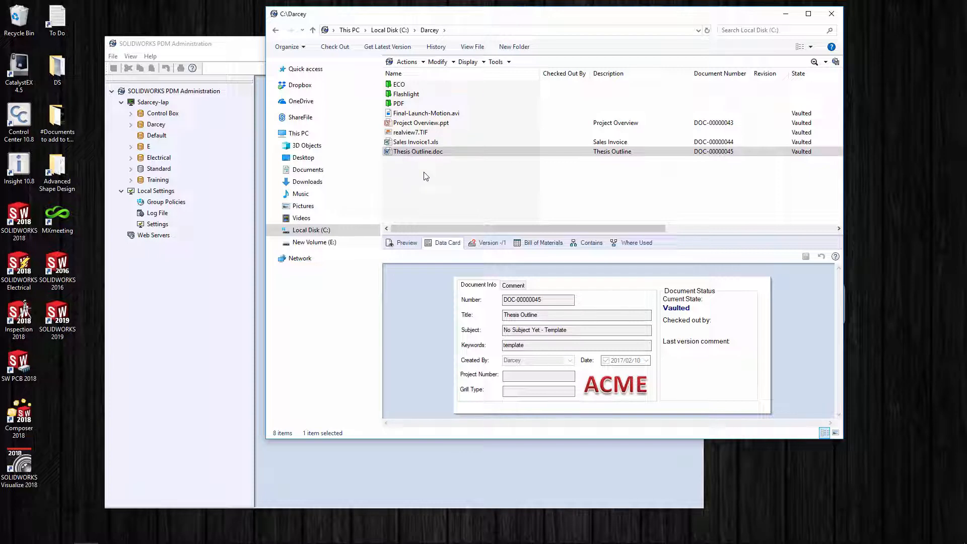
{"action": "left_click", "coordinate": [407, 242]}
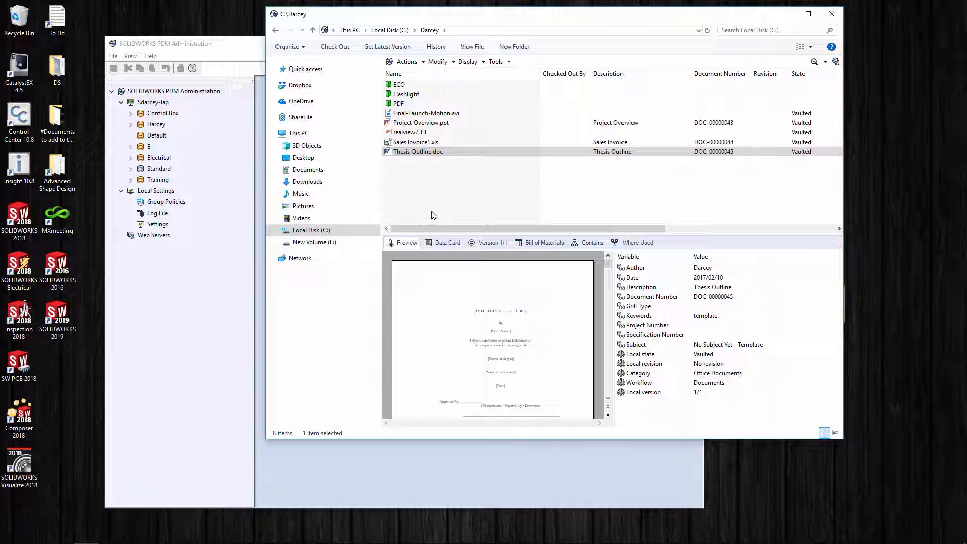
- Open Flashlight and inspect End Cover.SLDPRT's version details and rotated 3D preview
{"action": "double_click", "coordinate": [406, 93]}
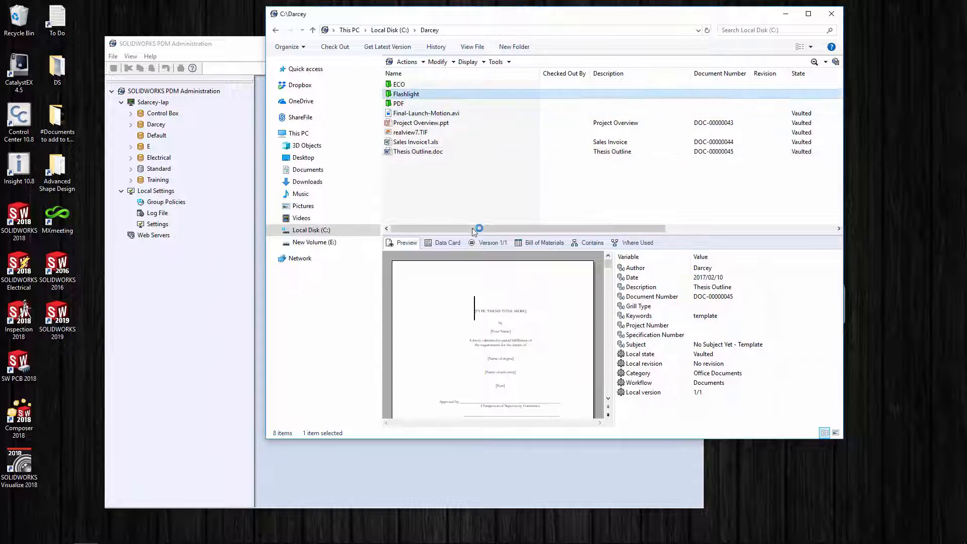
{"action": "left_click", "coordinate": [487, 243]}
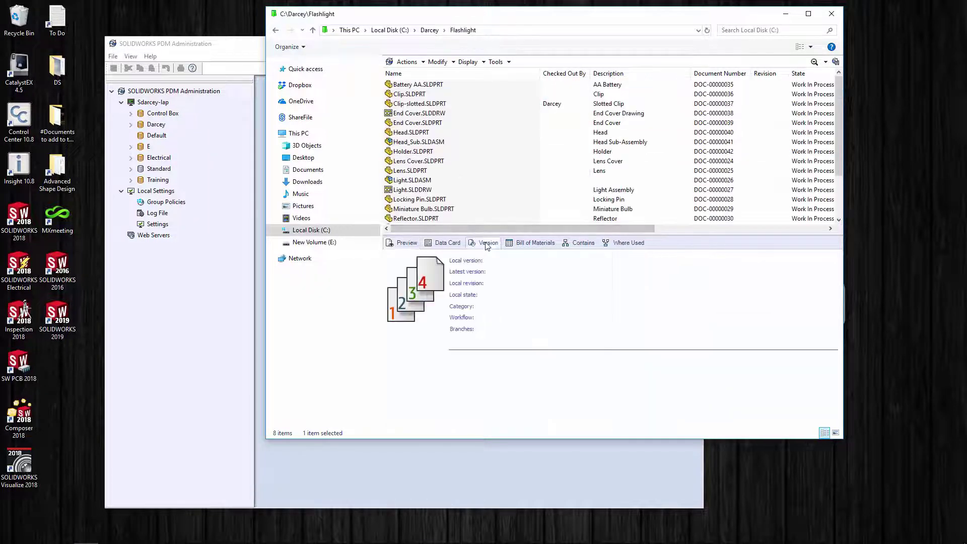
{"action": "left_click", "coordinate": [412, 123]}
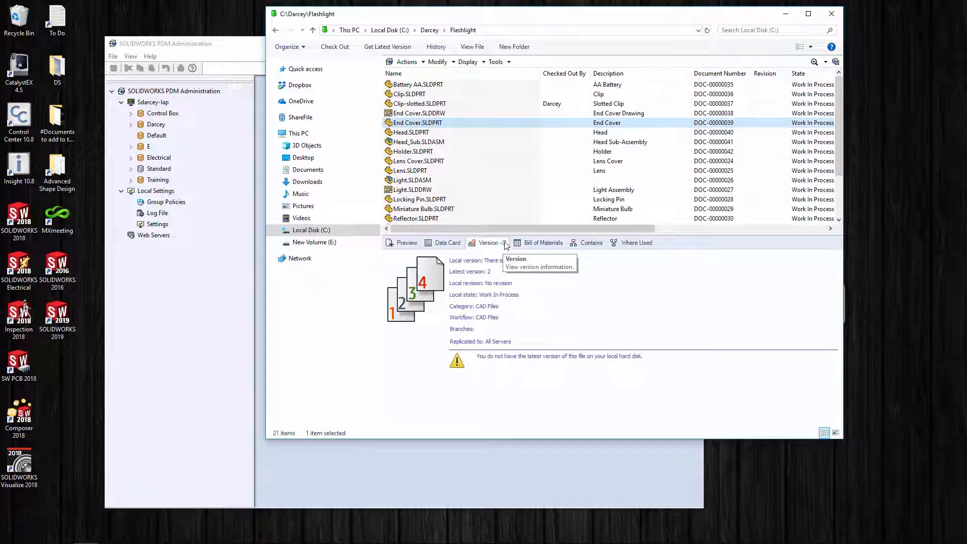
{"action": "left_click", "coordinate": [407, 242]}
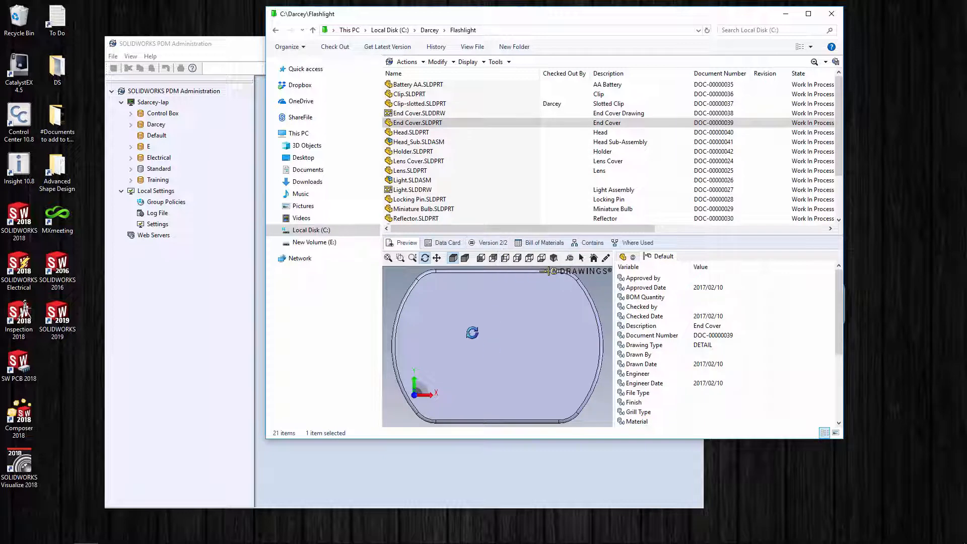
{"action": "left_click_drag", "start_coordinate": [491, 348], "coordinate": [476, 281]}
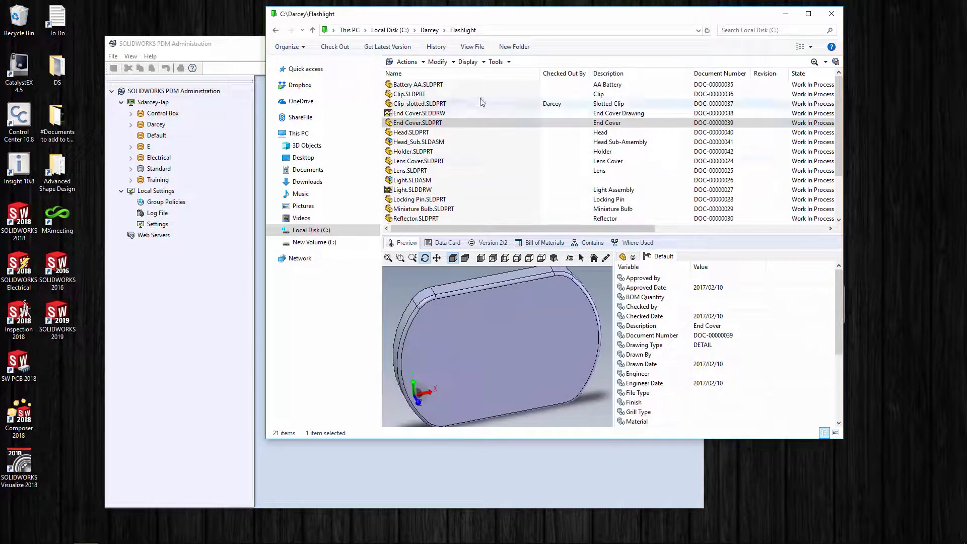
{"action": "left_click", "coordinate": [487, 244]}
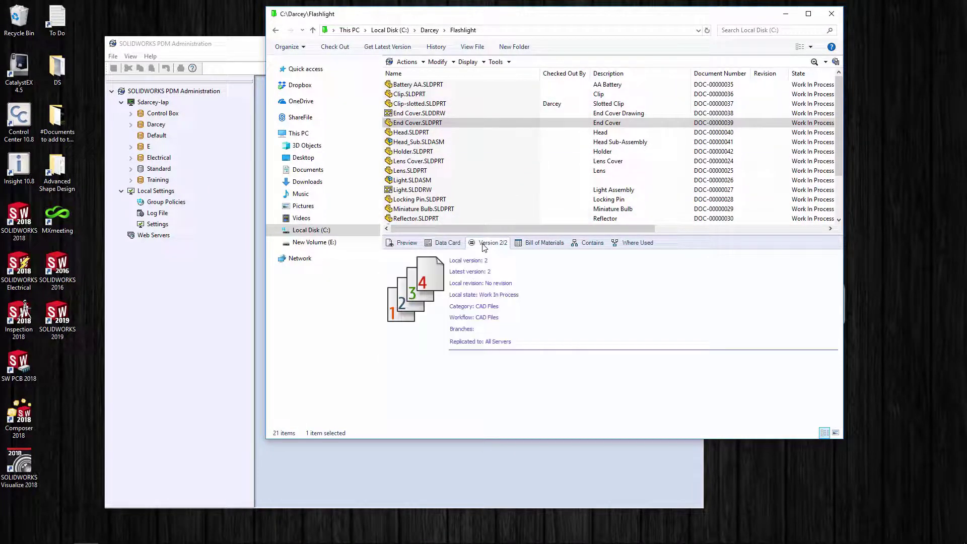
- Undo the check-out of Clip-slotted.SLDPRT
{"action": "left_click", "coordinate": [408, 103]}
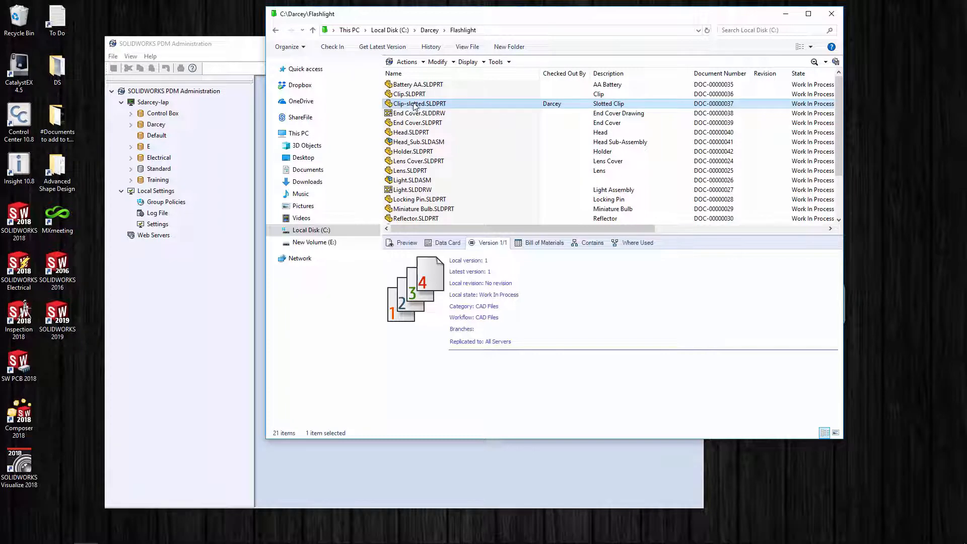
{"action": "right_click", "coordinate": [415, 104]}
{"action": "left_click", "coordinate": [453, 299]}
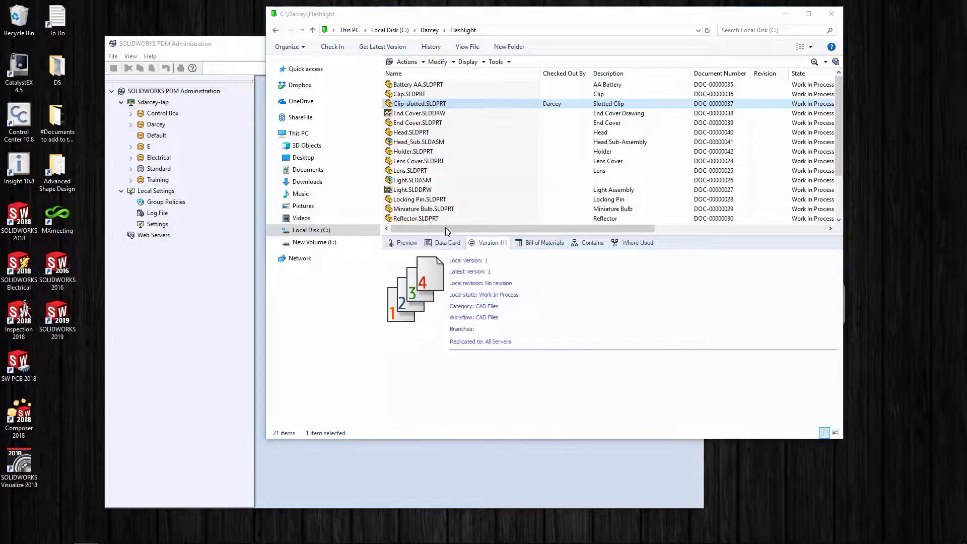
{"action": "left_click", "coordinate": [449, 288]}
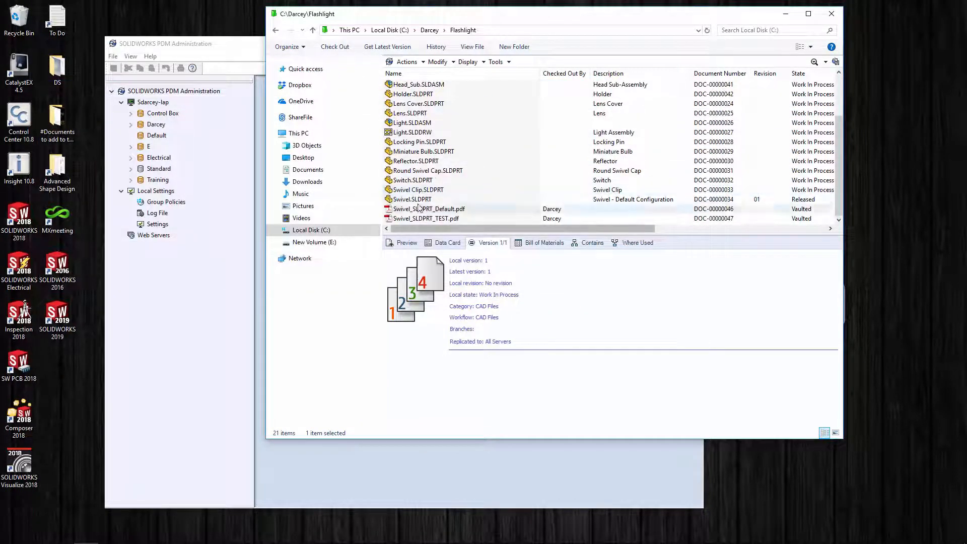
- Undo the check-outs of Swivel_SLDPRT_Default.pdf and Swivel_SLDPRT_TEST.pdf together
{"action": "left_click", "coordinate": [422, 210]}
{"action": "left_click", "coordinate": [419, 219], "text": "ctrl"}
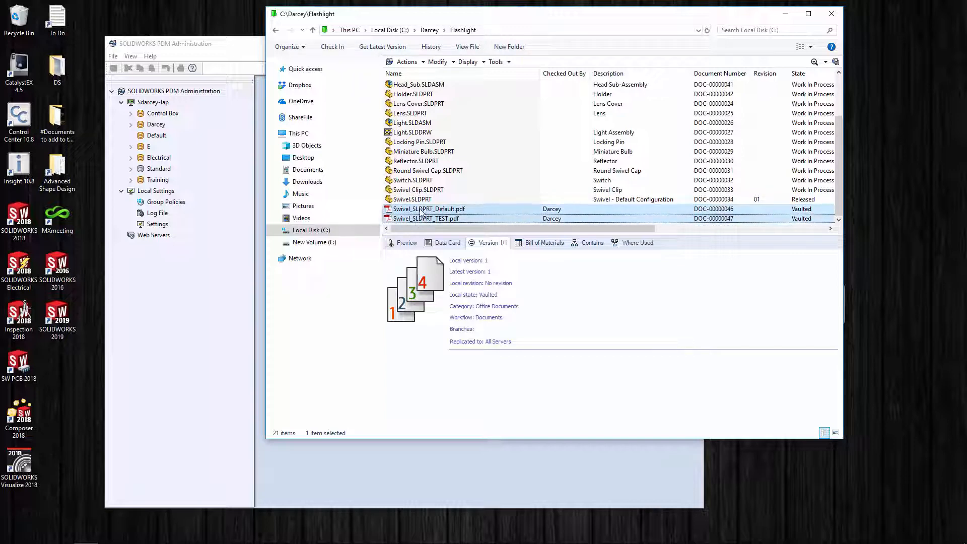
{"action": "right_click", "coordinate": [421, 210]}
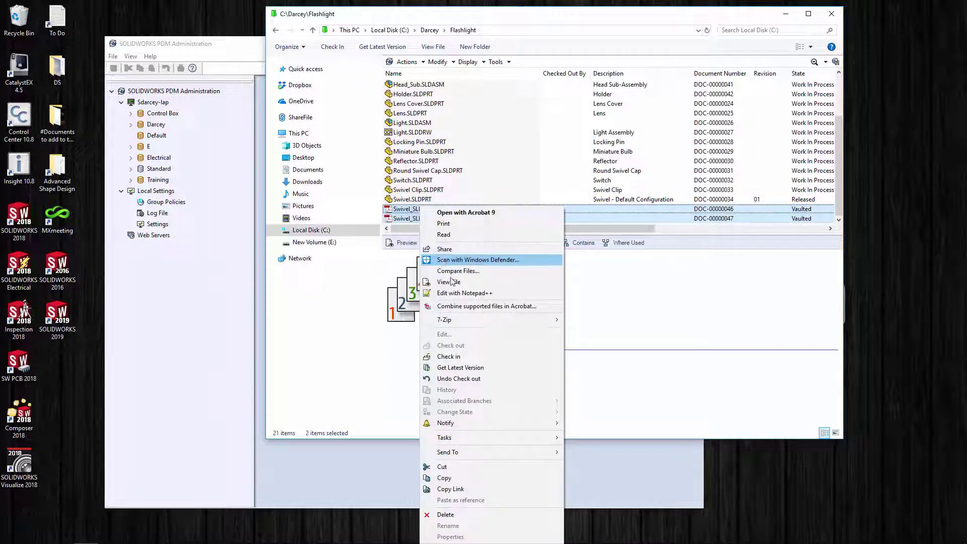
{"action": "left_click", "coordinate": [458, 378]}
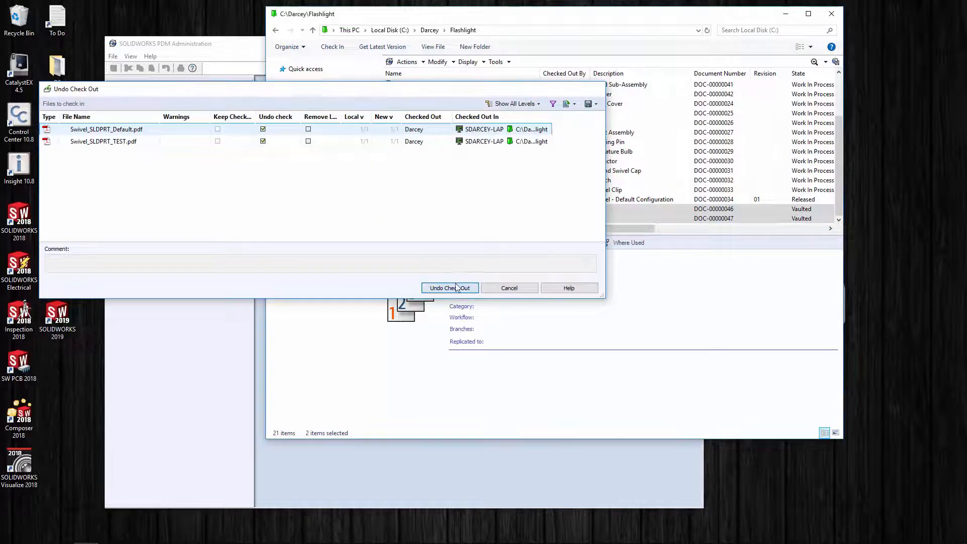
{"action": "left_click", "coordinate": [449, 288]}
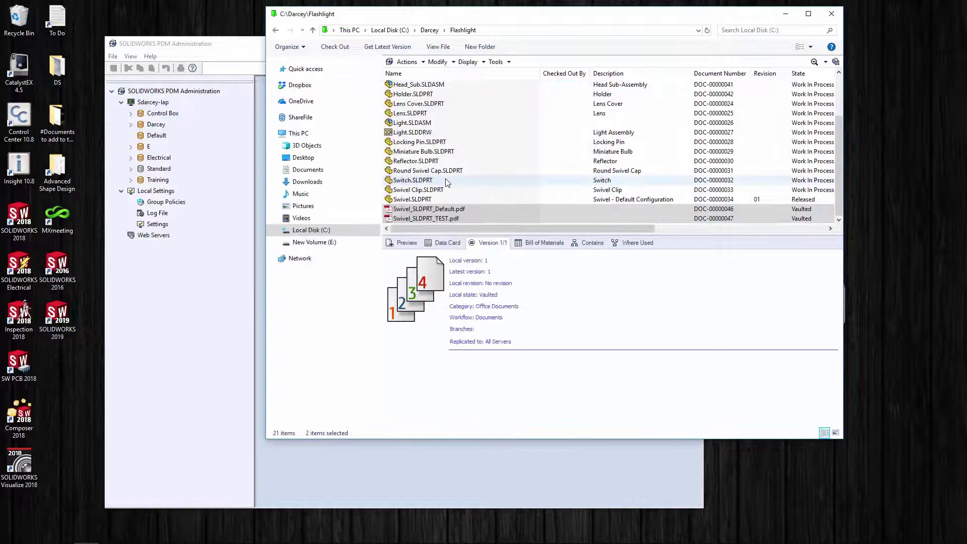
- Run a Complete Search of the Darcey vault for checked-out files only, finding none
{"action": "left_click", "coordinate": [428, 30]}
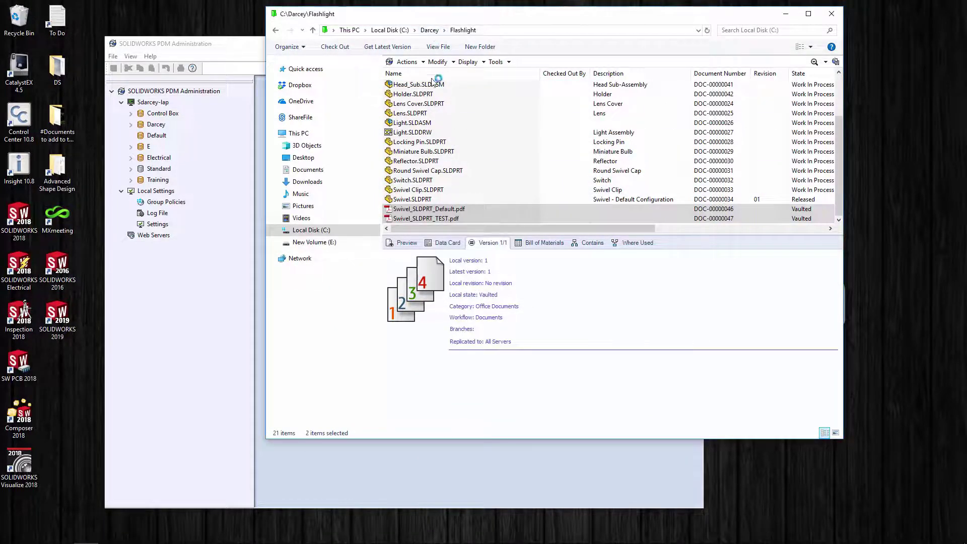
{"action": "left_click", "coordinate": [814, 62]}
{"action": "left_click", "coordinate": [825, 88]}
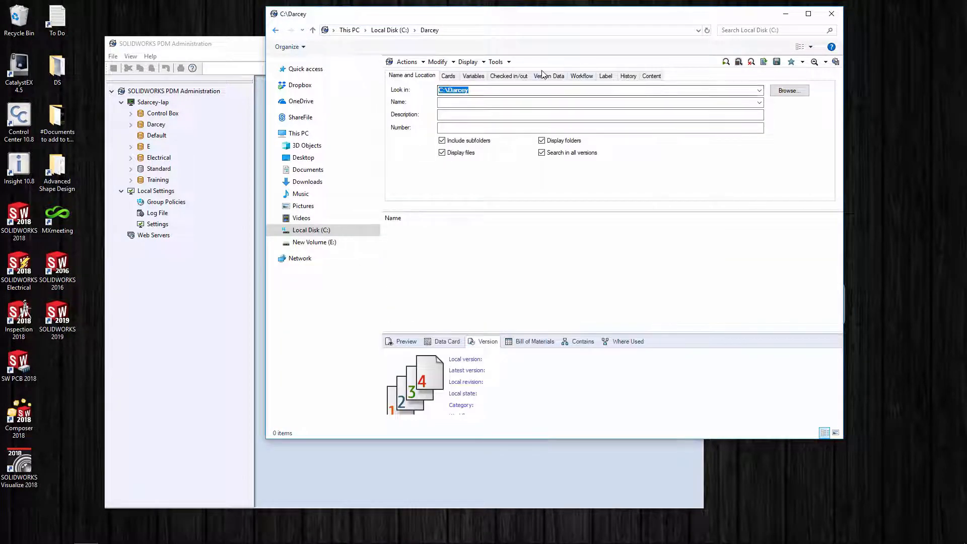
{"action": "left_click", "coordinate": [583, 76]}
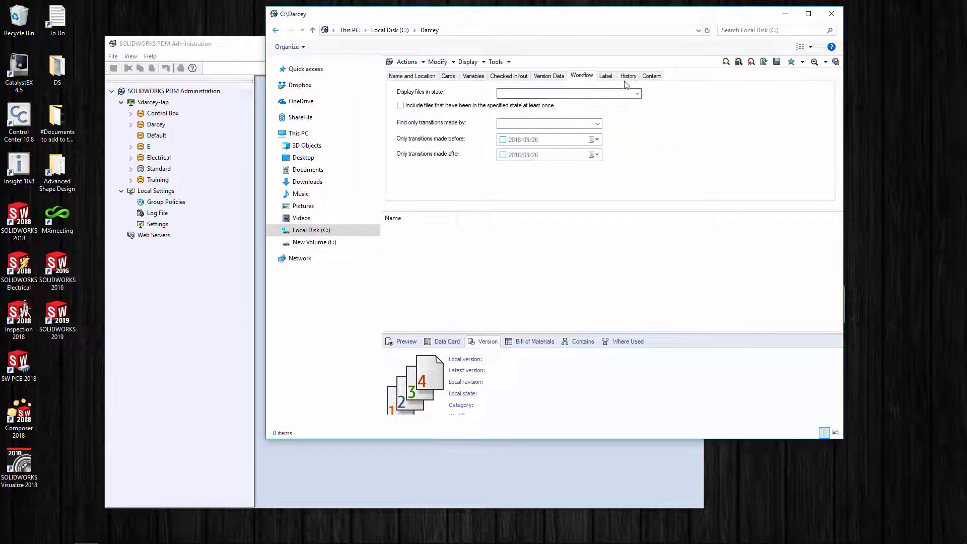
{"action": "left_click", "coordinate": [548, 76]}
{"action": "left_click", "coordinate": [514, 77]}
{"action": "left_click", "coordinate": [394, 114]}
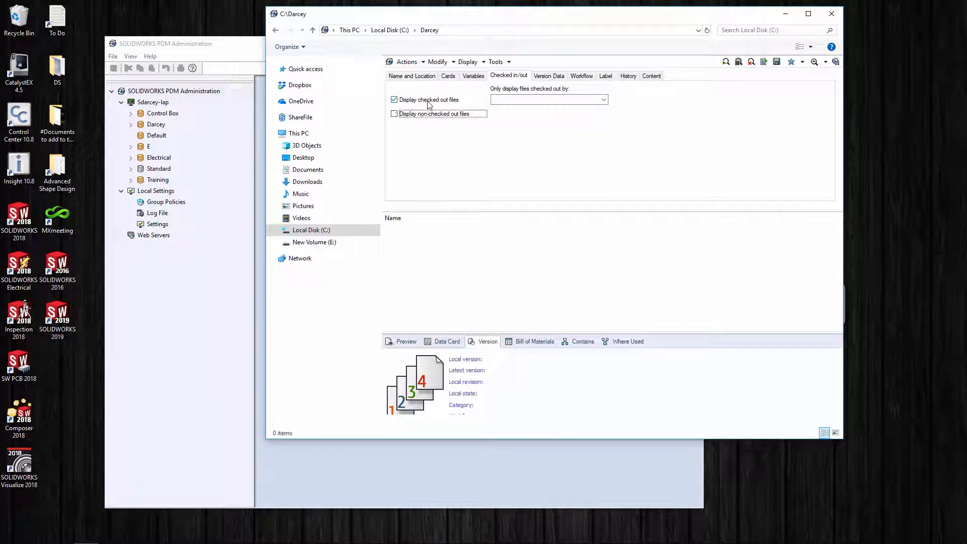
{"action": "left_click", "coordinate": [726, 62]}
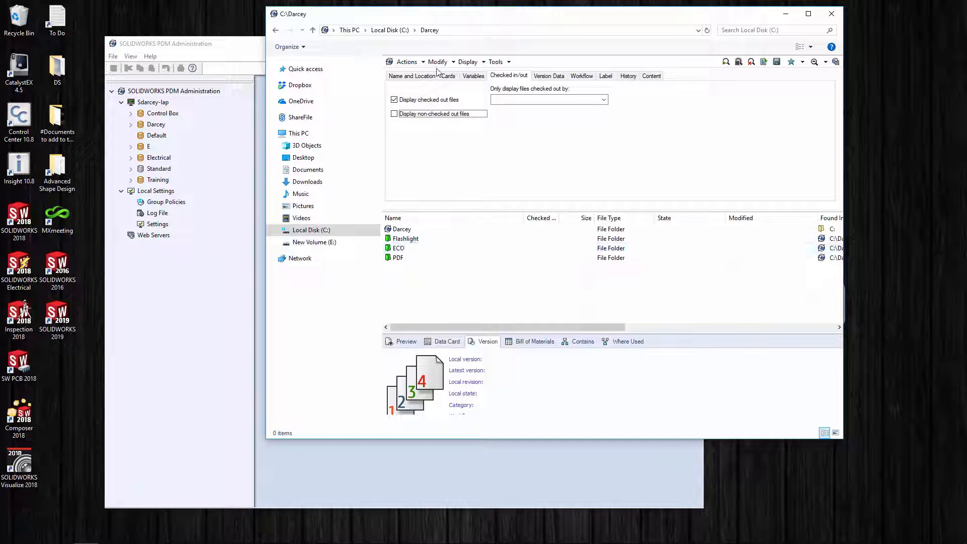
{"action": "left_click", "coordinate": [429, 31]}
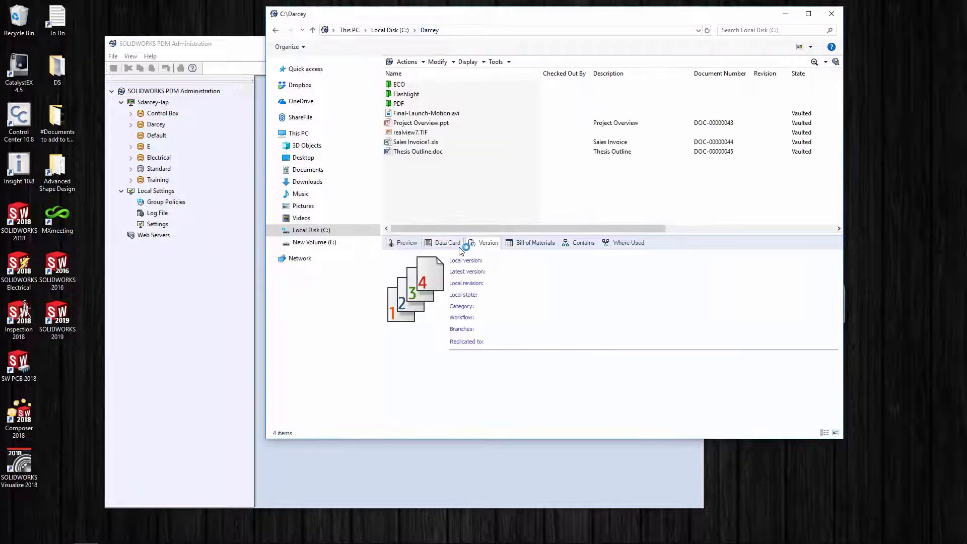
- Delete the Darcey vault view, leaving its local contents as normal files and folders
{"action": "left_click", "coordinate": [390, 30]}
{"action": "left_click", "coordinate": [412, 193]}
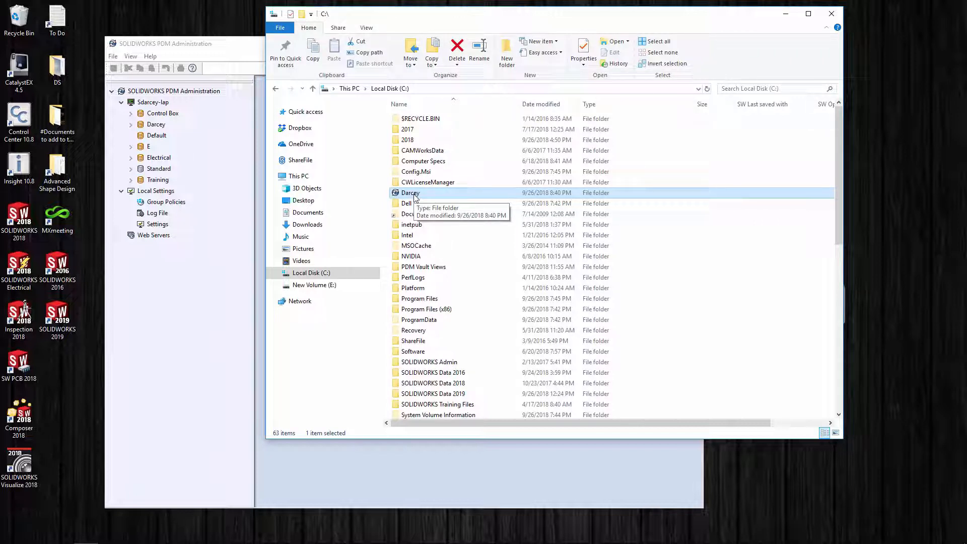
{"action": "right_click", "coordinate": [413, 196]}
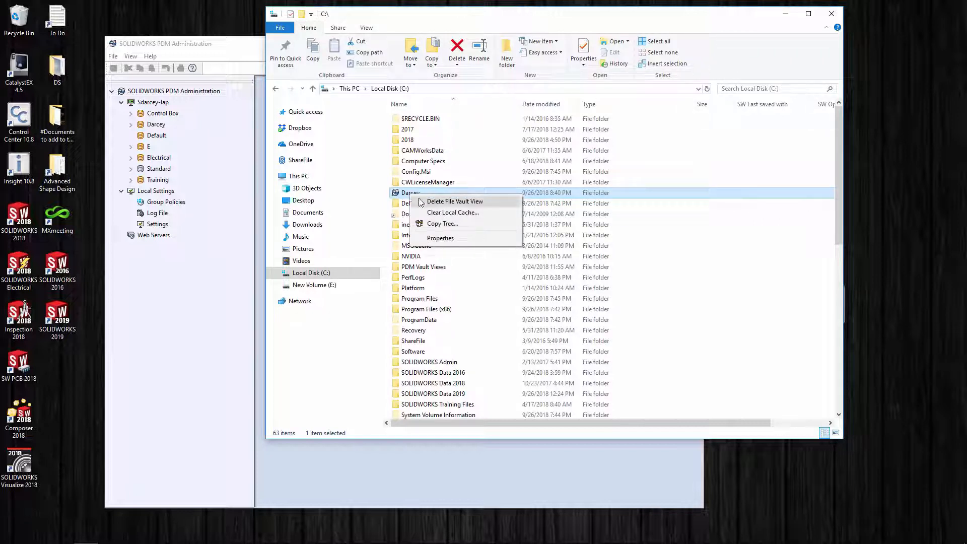
{"action": "left_click", "coordinate": [442, 202]}
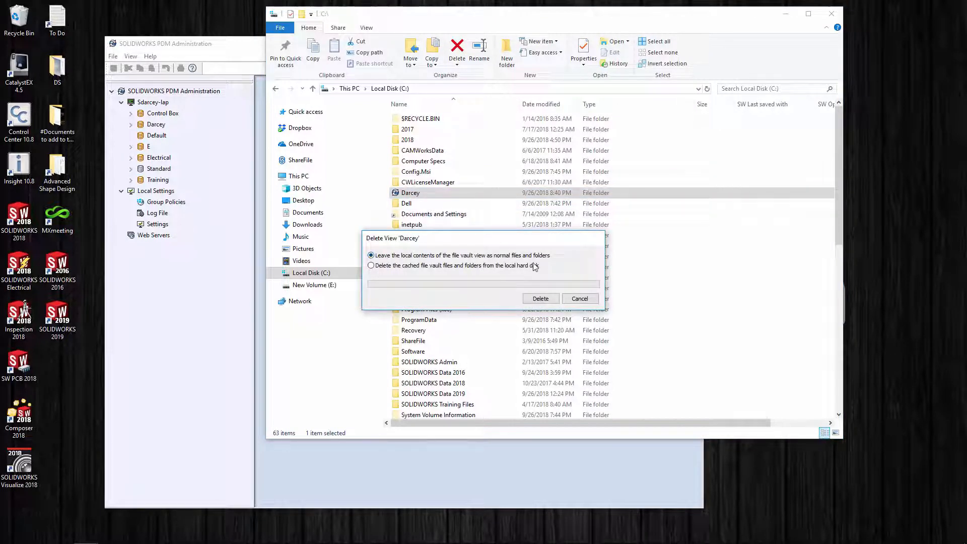
{"action": "left_click", "coordinate": [541, 299]}
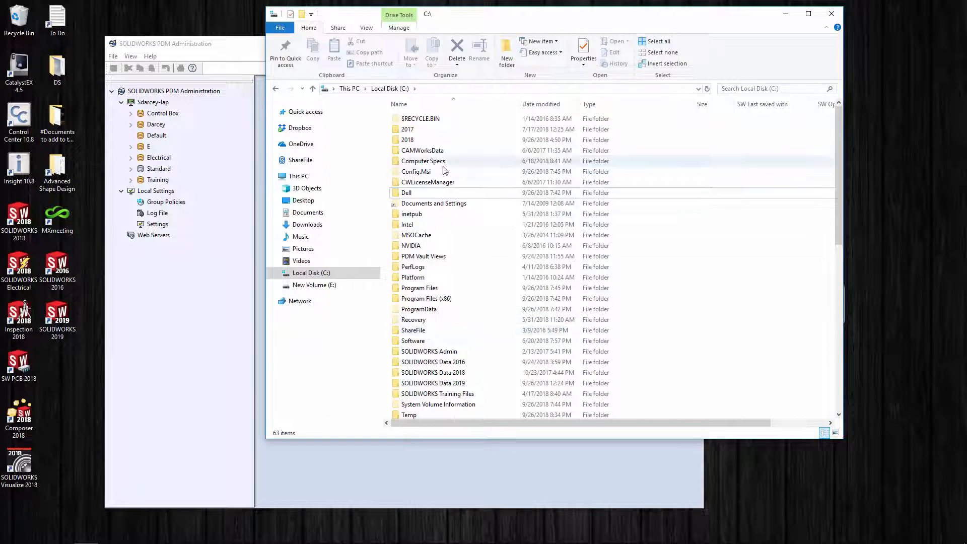
- Refresh C:, confirm the leftover Darcey folder still holds Flashlight files, and return to C:
{"action": "left_click", "coordinate": [429, 104]}
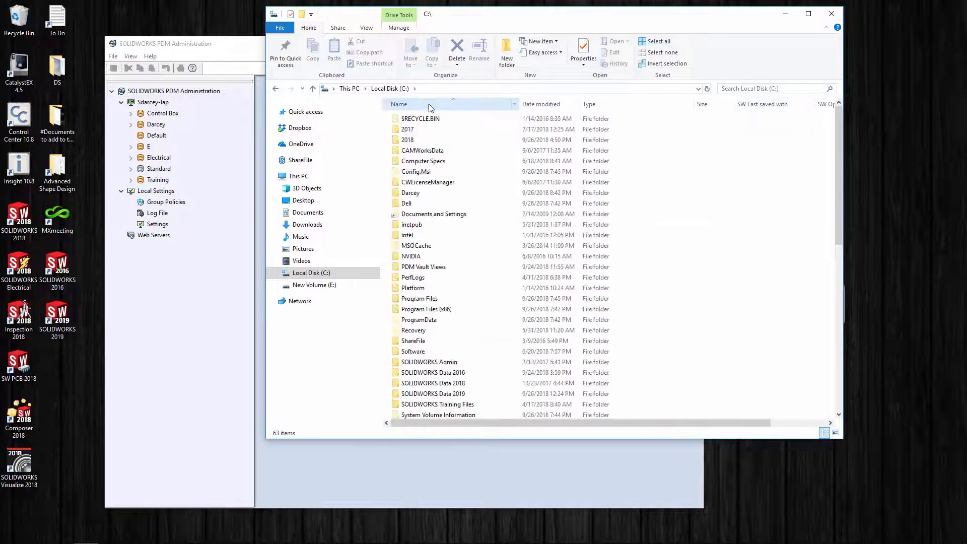
{"action": "double_click", "coordinate": [410, 194]}
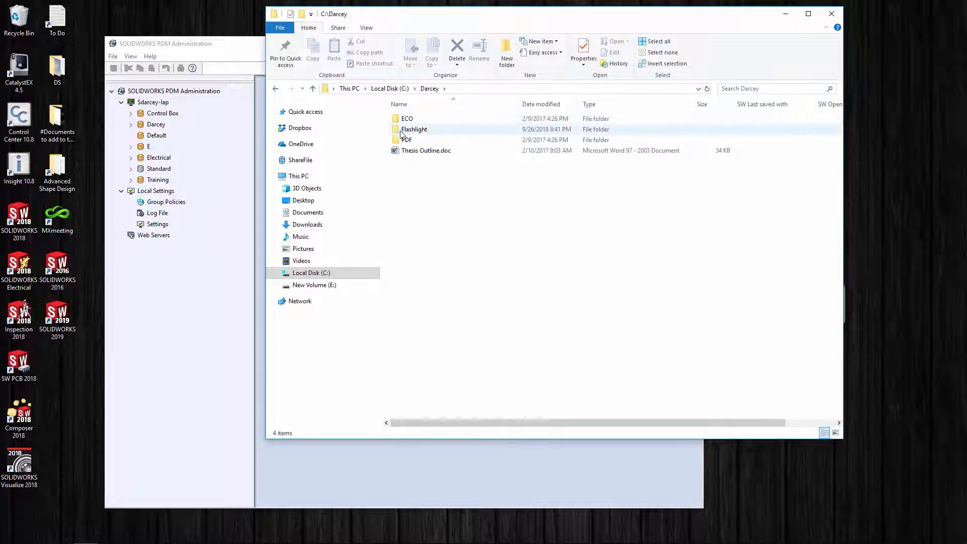
{"action": "double_click", "coordinate": [413, 129]}
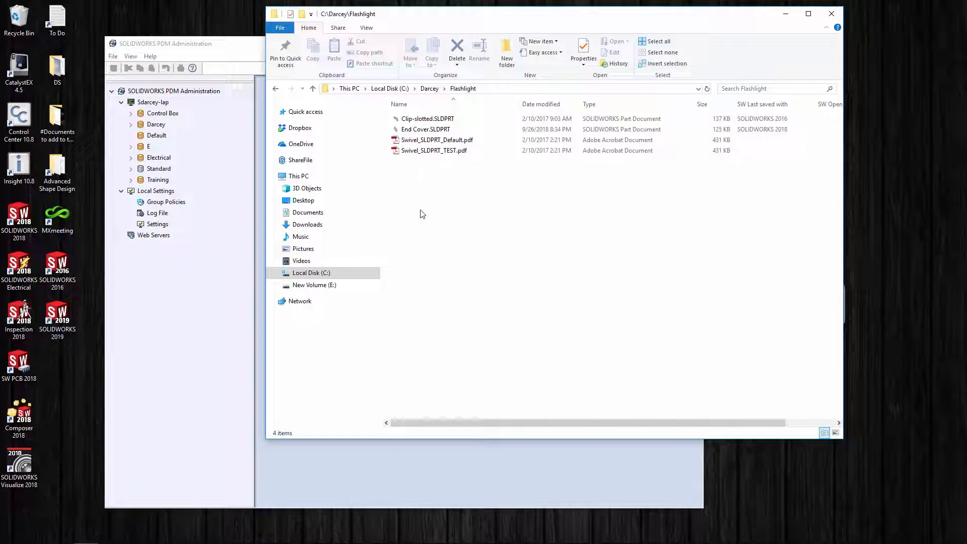
{"action": "left_click", "coordinate": [429, 89]}
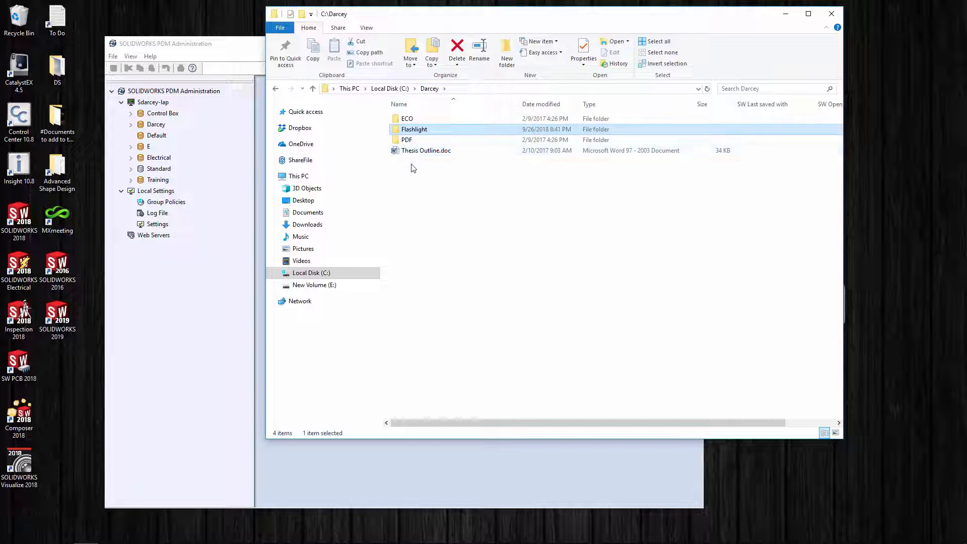
{"action": "left_click", "coordinate": [389, 89]}
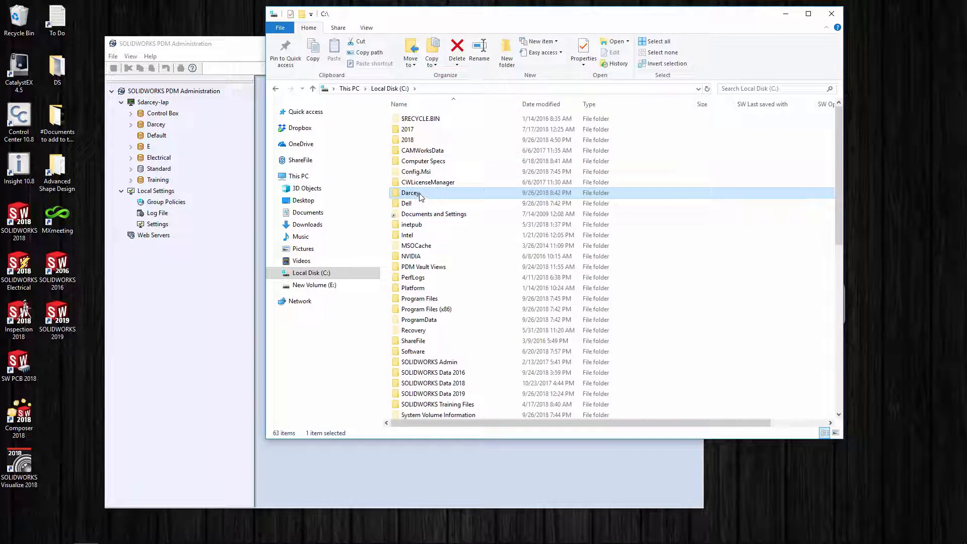
- Rename the leftover Darcey folder on C: to Darcey123
{"action": "left_click", "coordinate": [411, 193]}
{"action": "type", "text": "1"}
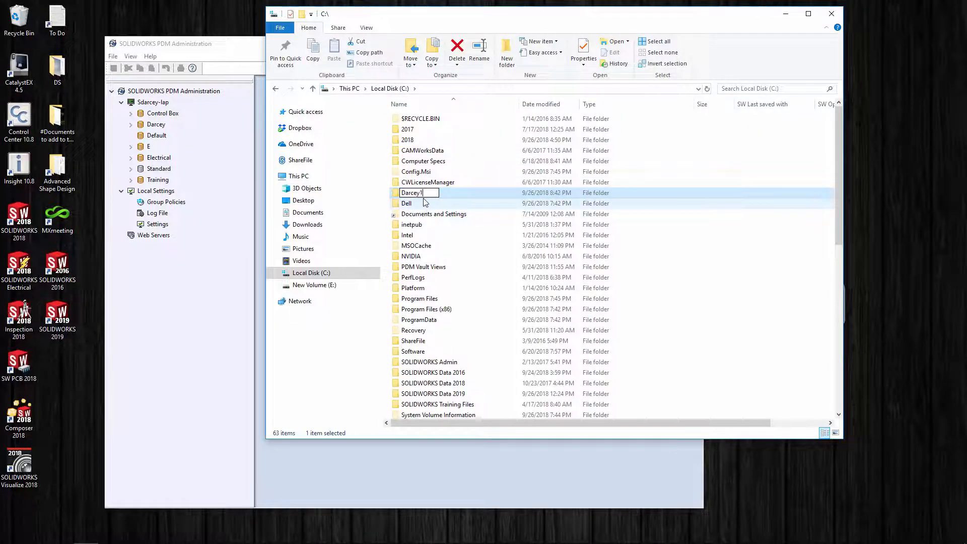
{"action": "type", "text": "23"}
{"action": "key", "text": "Return"}
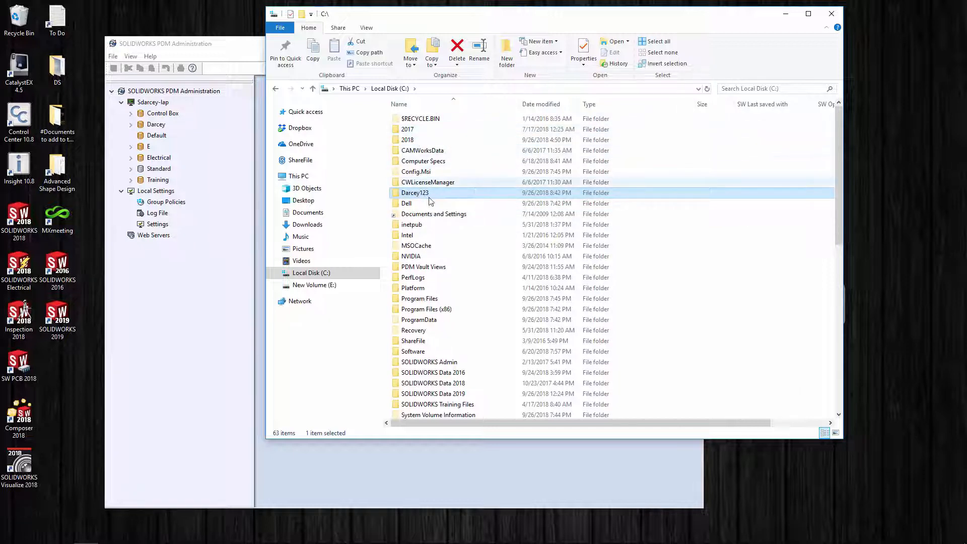
{"action": "left_click_drag", "start_coordinate": [450, 18], "coordinate": [499, 24]}
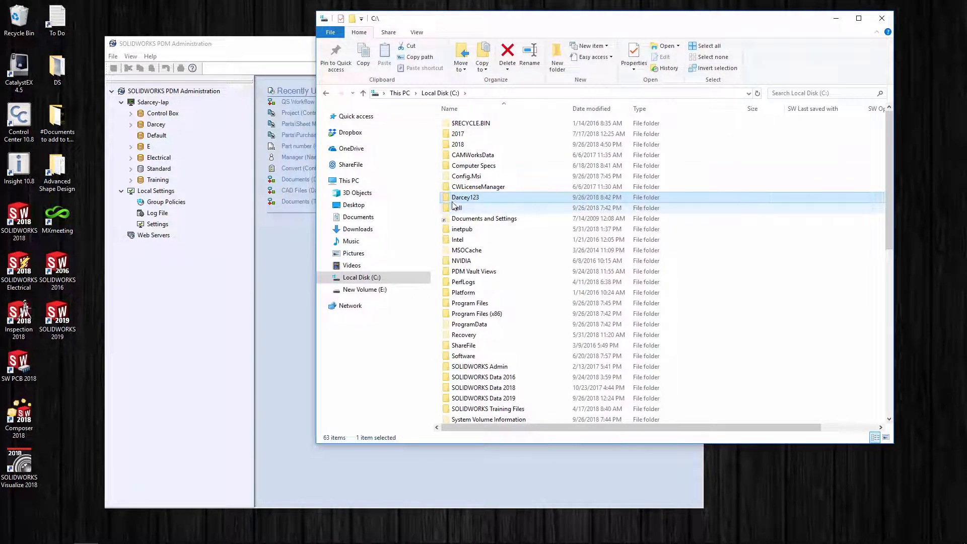
{"action": "mouse_move", "coordinate": [414, 193]}
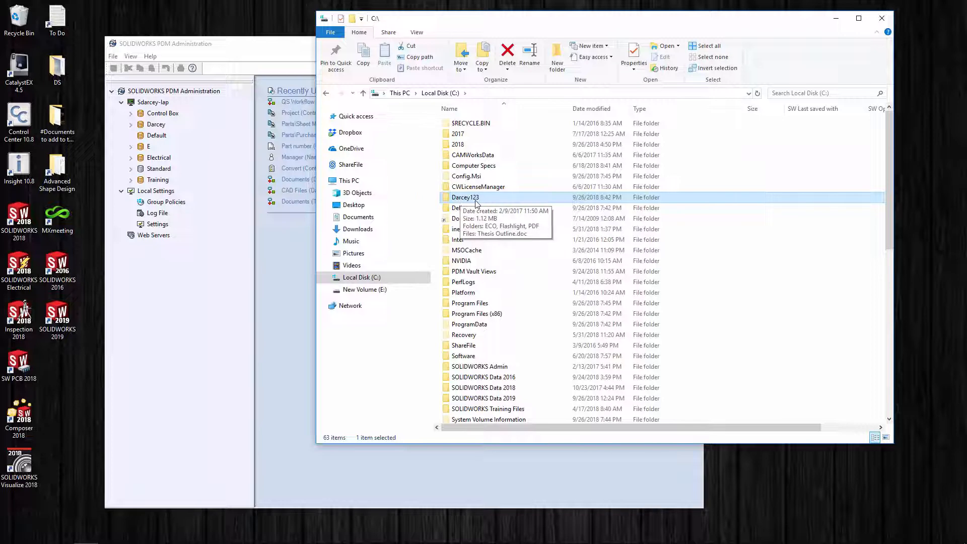
- Launch SOLIDWORKS PDM View Setup from the Start menu's SOLIDWORKS PDM group
{"action": "left_click", "coordinate": [13, 535]}
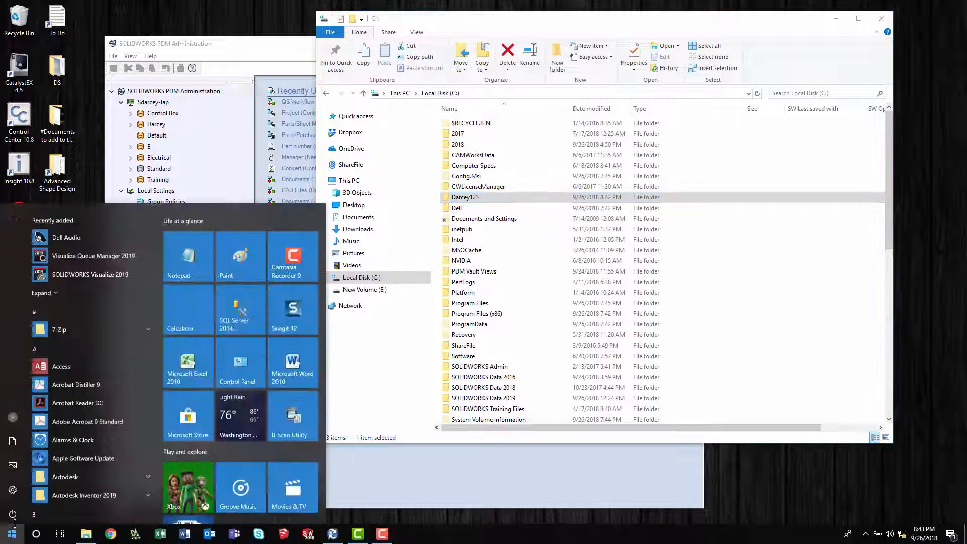
{"action": "scroll", "coordinate": [78, 463], "scroll_direction": "down", "scroll_amount": 3}
{"action": "scroll", "coordinate": [68, 431], "scroll_direction": "down", "scroll_amount": 5}
{"action": "scroll", "coordinate": [61, 416], "scroll_direction": "down", "scroll_amount": 3}
{"action": "scroll", "coordinate": [62, 421], "scroll_direction": "down", "scroll_amount": 4}
{"action": "scroll", "coordinate": [68, 423], "scroll_direction": "down", "scroll_amount": 4}
{"action": "scroll", "coordinate": [75, 424], "scroll_direction": "down", "scroll_amount": 4}
{"action": "scroll", "coordinate": [76, 429], "scroll_direction": "down", "scroll_amount": 3}
{"action": "scroll", "coordinate": [77, 428], "scroll_direction": "down", "scroll_amount": 4}
{"action": "scroll", "coordinate": [75, 429], "scroll_direction": "down", "scroll_amount": 3}
{"action": "scroll", "coordinate": [76, 428], "scroll_direction": "down", "scroll_amount": 3}
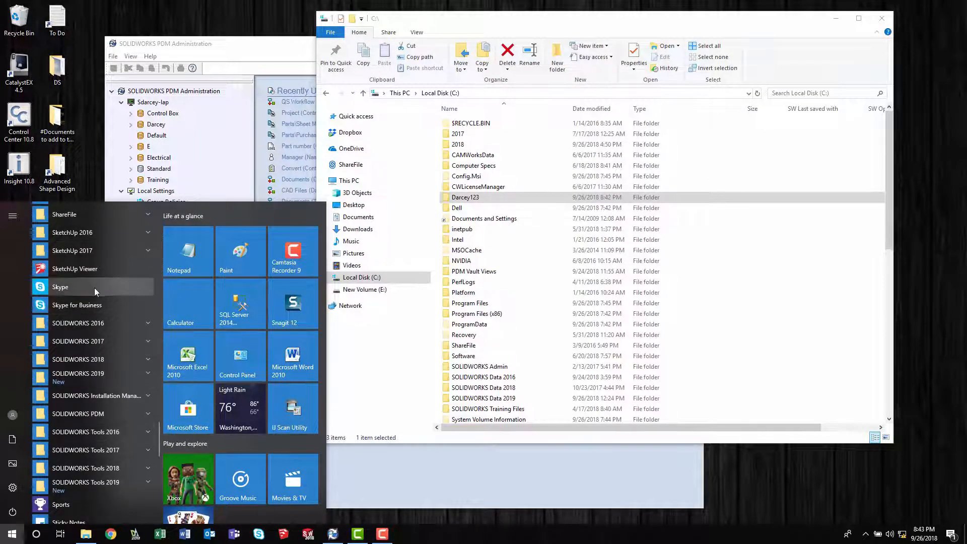
{"action": "left_click", "coordinate": [99, 414]}
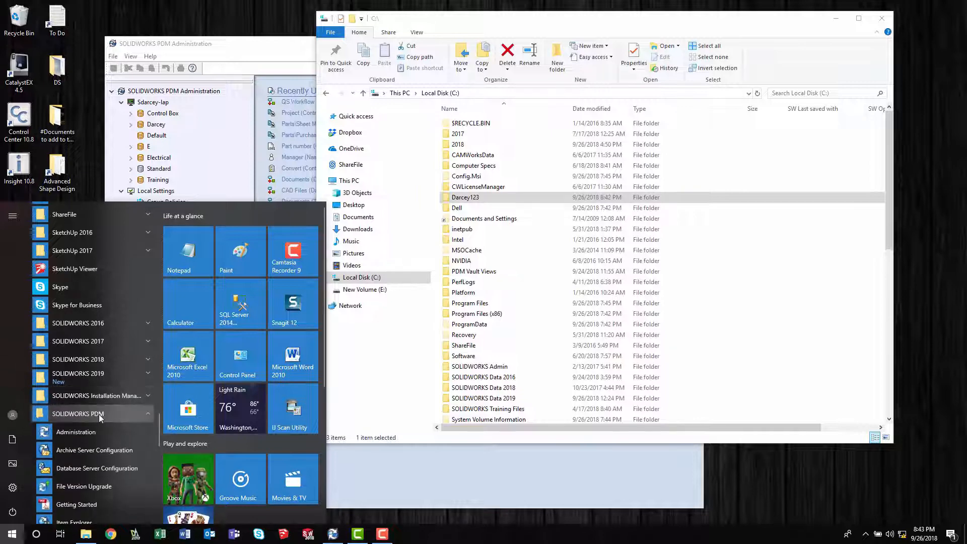
{"action": "scroll", "coordinate": [99, 414], "scroll_direction": "down", "scroll_amount": 2}
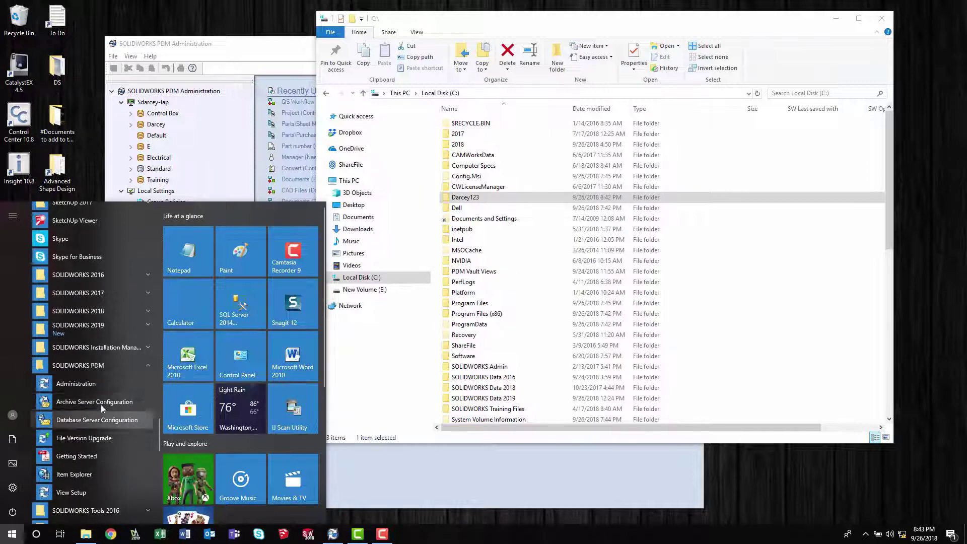
{"action": "left_click", "coordinate": [76, 493]}
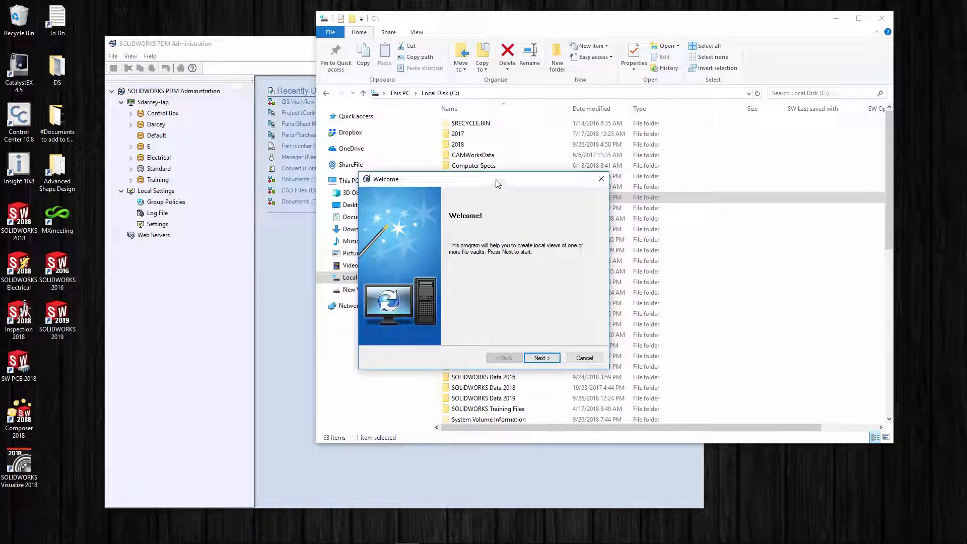
- Attach and connect to the SDARCEY-LAP archive server, then proceed to the vault list
{"action": "left_click", "coordinate": [540, 358]}
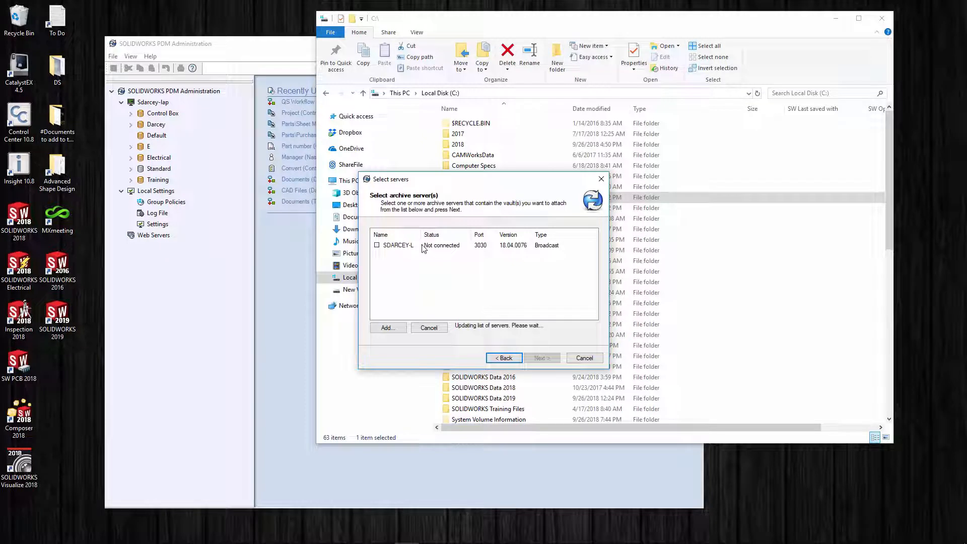
{"action": "left_click_drag", "start_coordinate": [421, 235], "coordinate": [437, 236]}
{"action": "left_click", "coordinate": [400, 247]}
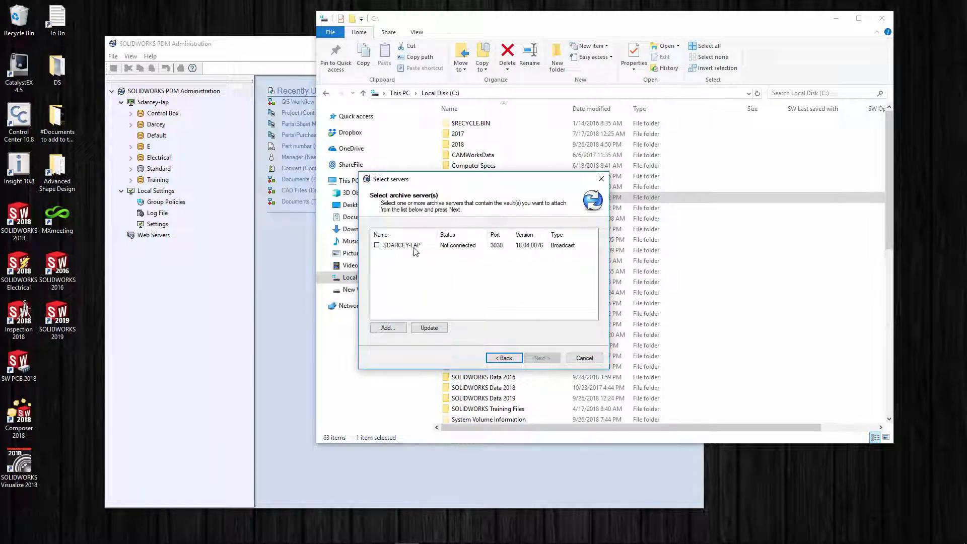
{"action": "left_click", "coordinate": [377, 246]}
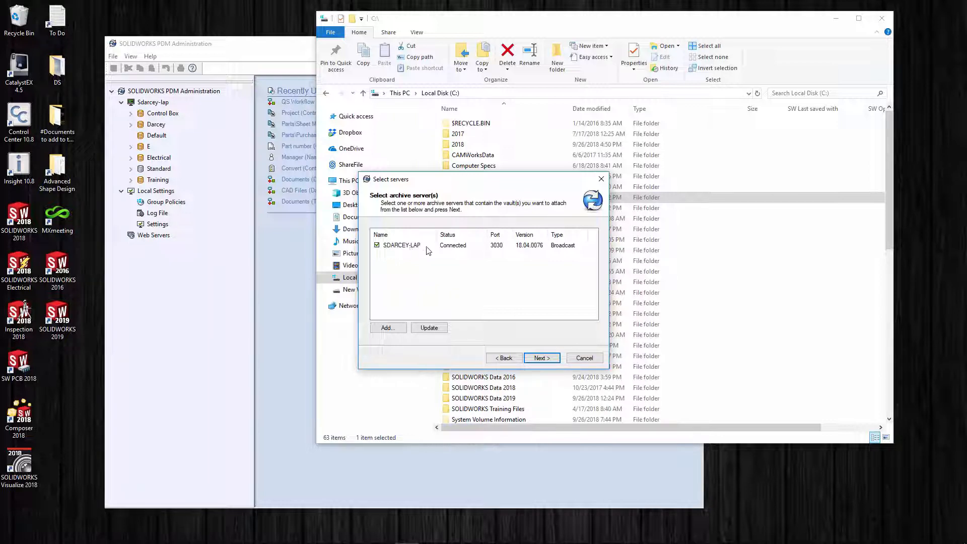
{"action": "left_click", "coordinate": [541, 358]}
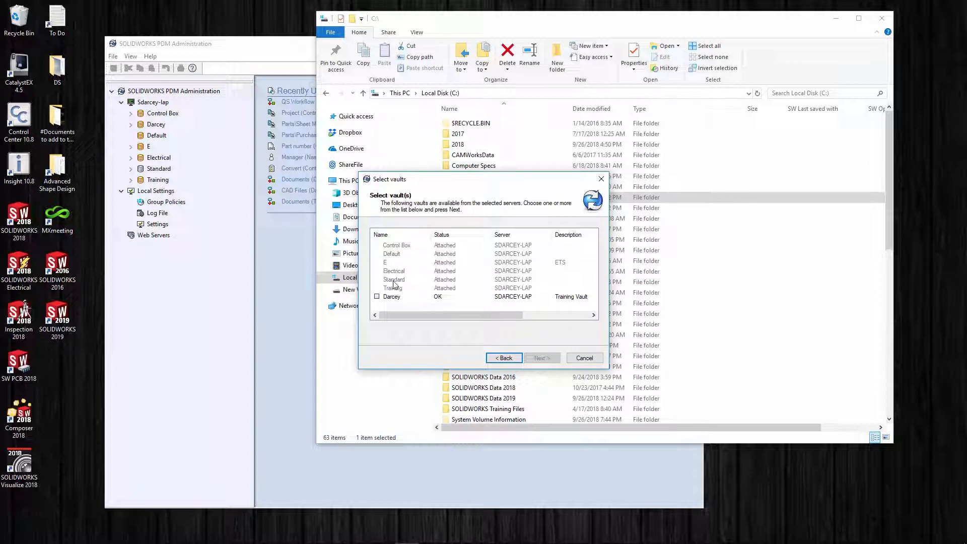
- Tick the Darcey vault, keep location C:\ for all users, and finish to start creating the view
{"action": "left_click", "coordinate": [377, 297]}
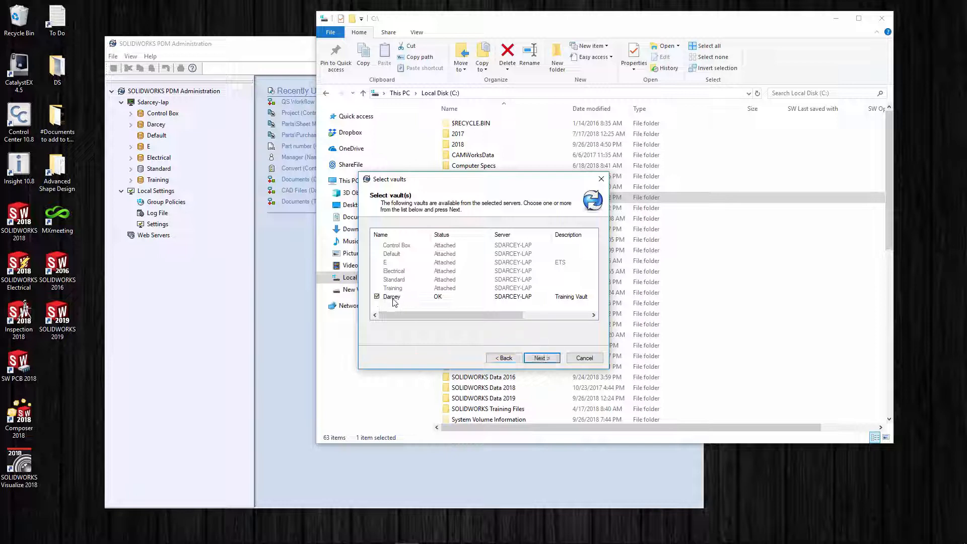
{"action": "left_click", "coordinate": [541, 357]}
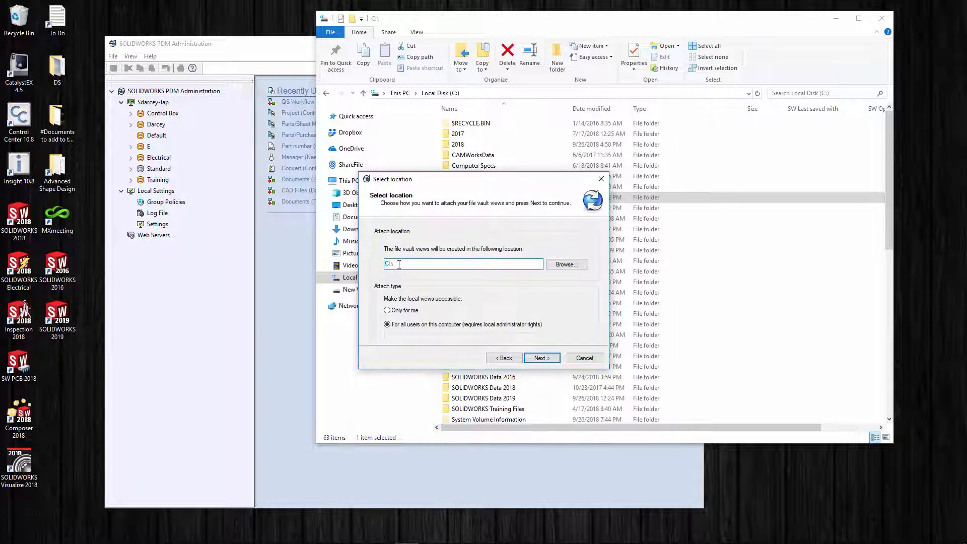
{"action": "left_click_drag", "start_coordinate": [432, 183], "coordinate": [313, 185]}
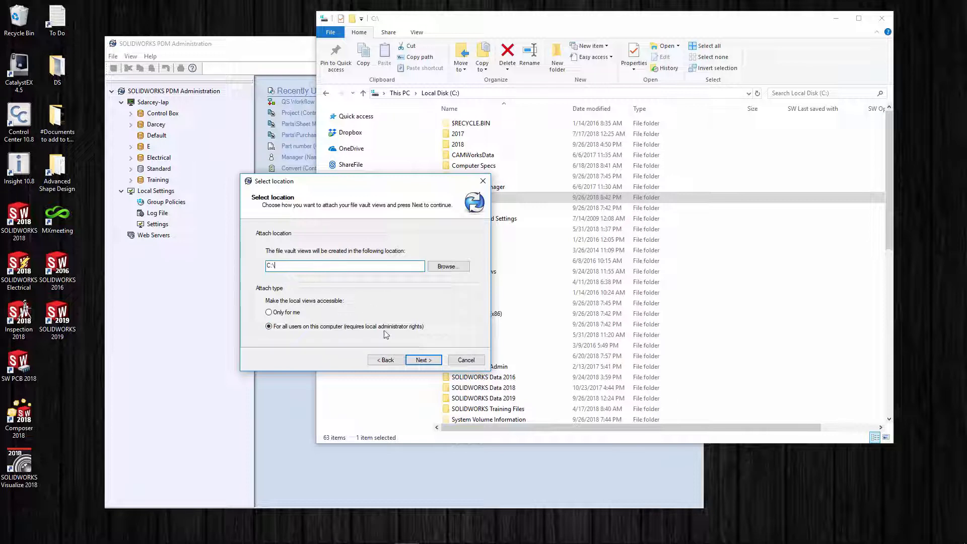
{"action": "left_click", "coordinate": [423, 360]}
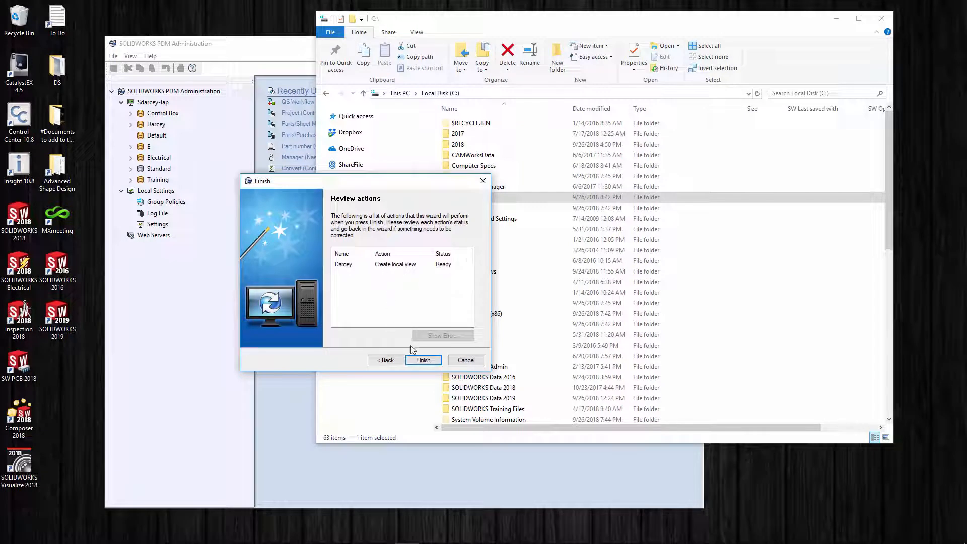
{"action": "left_click", "coordinate": [422, 360]}
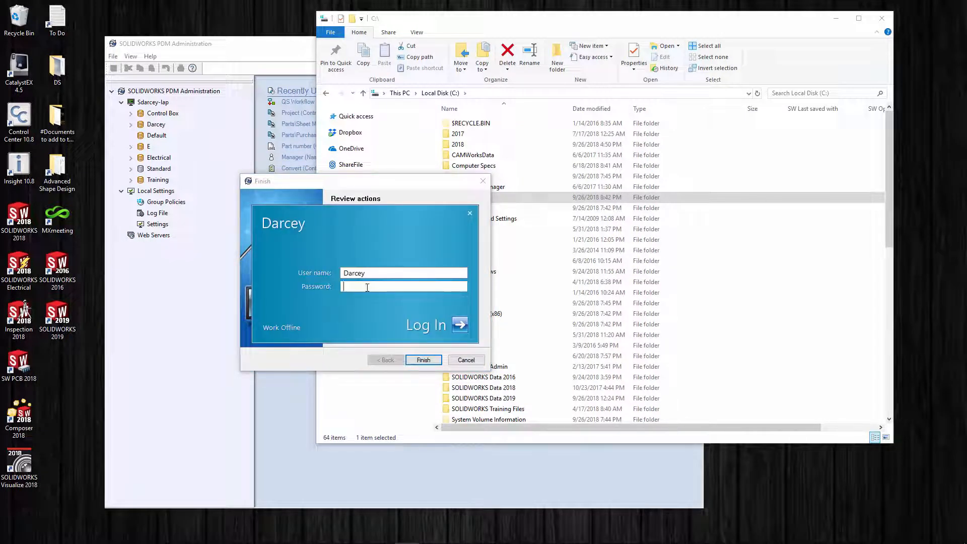
- Log in to the Darcey vault, close the completed wizard, and refresh C: to show the new Darcey folder
{"action": "left_click", "coordinate": [461, 325]}
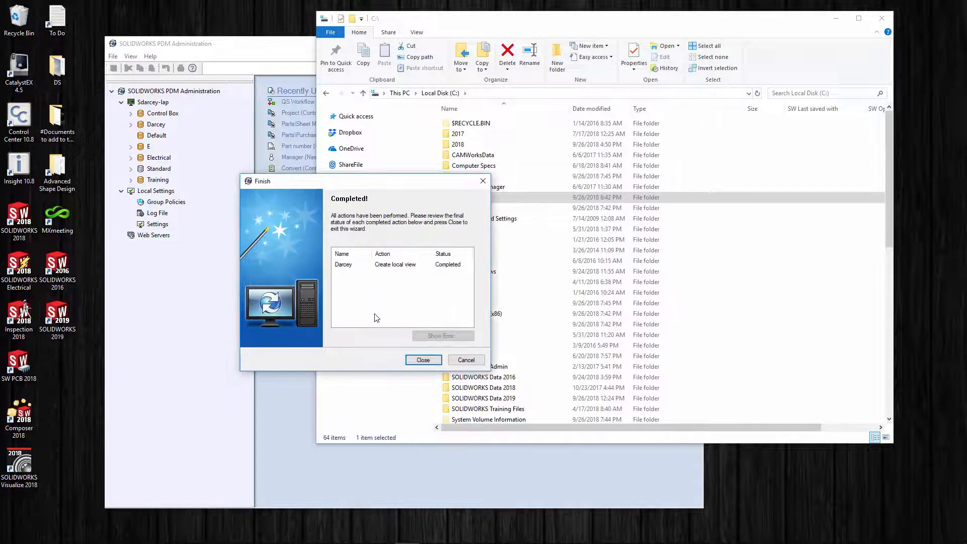
{"action": "left_click", "coordinate": [422, 359]}
{"action": "left_click", "coordinate": [481, 107]}
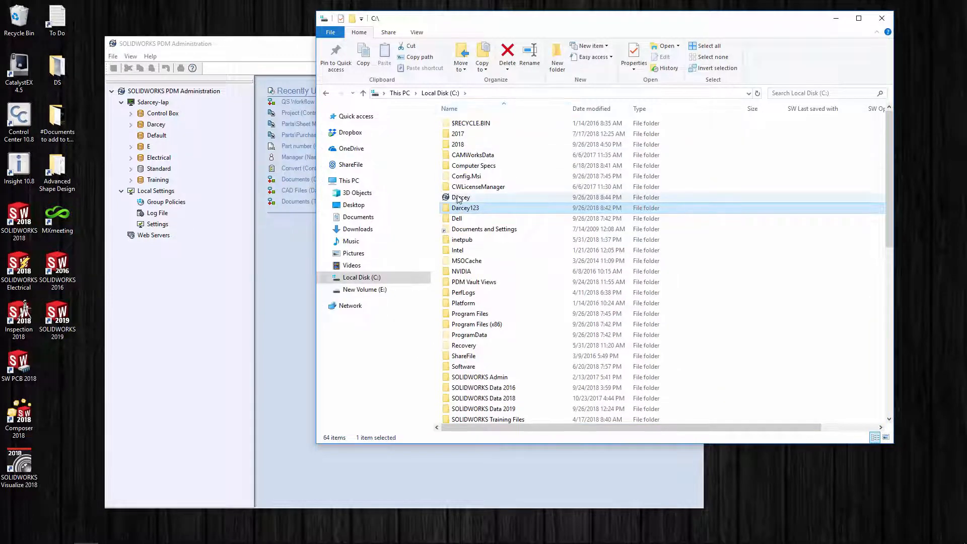
- Enter the new Darcey vault view and preview Thesis Outline.doc, vaulted at version 1/1
{"action": "left_click", "coordinate": [474, 198]}
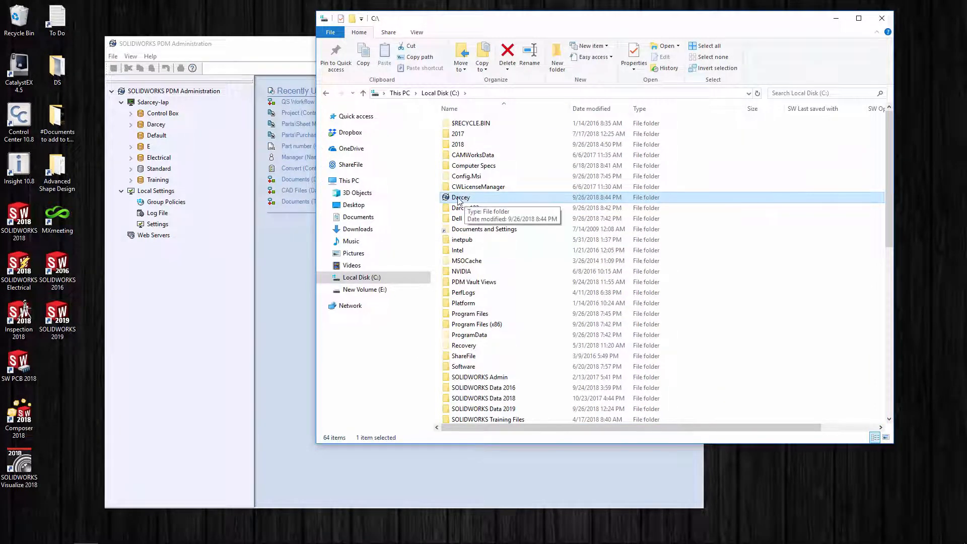
{"action": "double_click", "coordinate": [464, 199]}
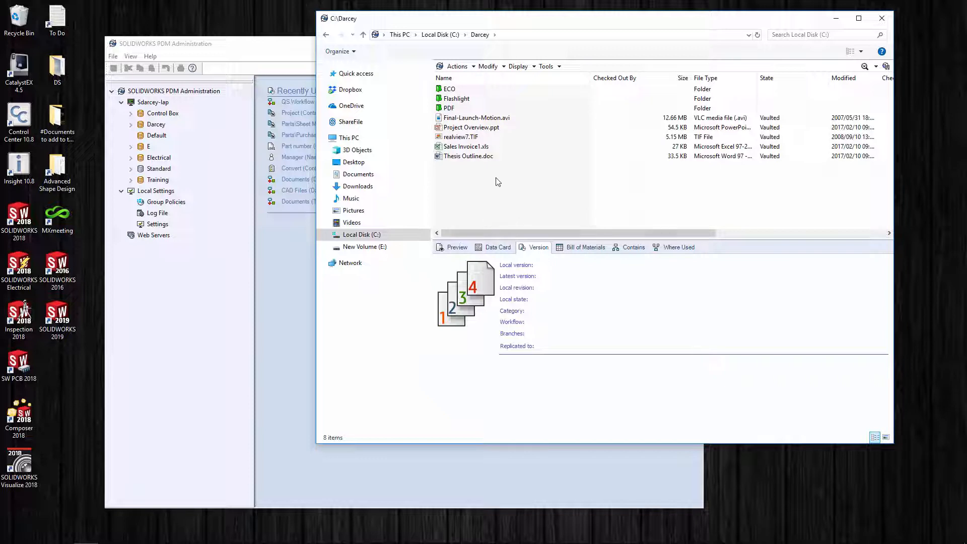
{"action": "left_click", "coordinate": [464, 157]}
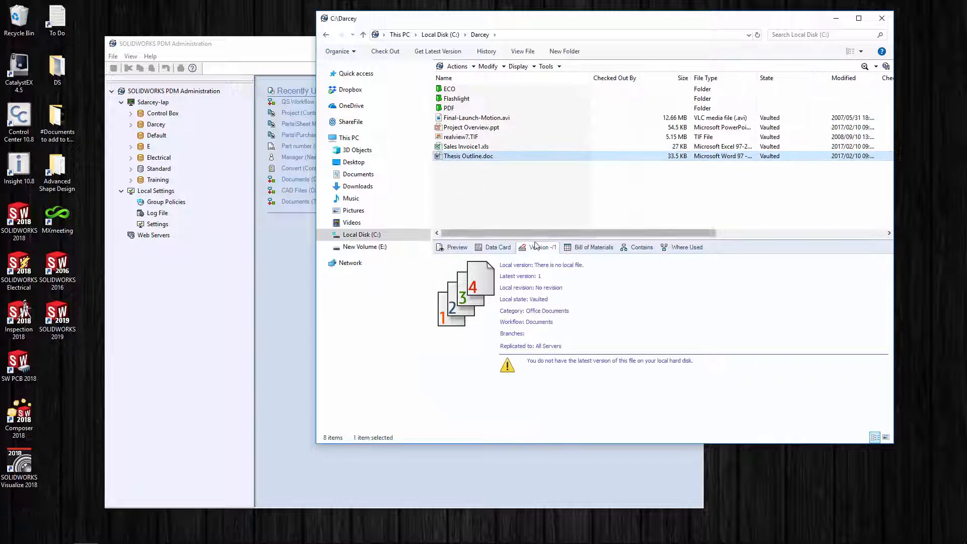
{"action": "left_click", "coordinate": [457, 248]}
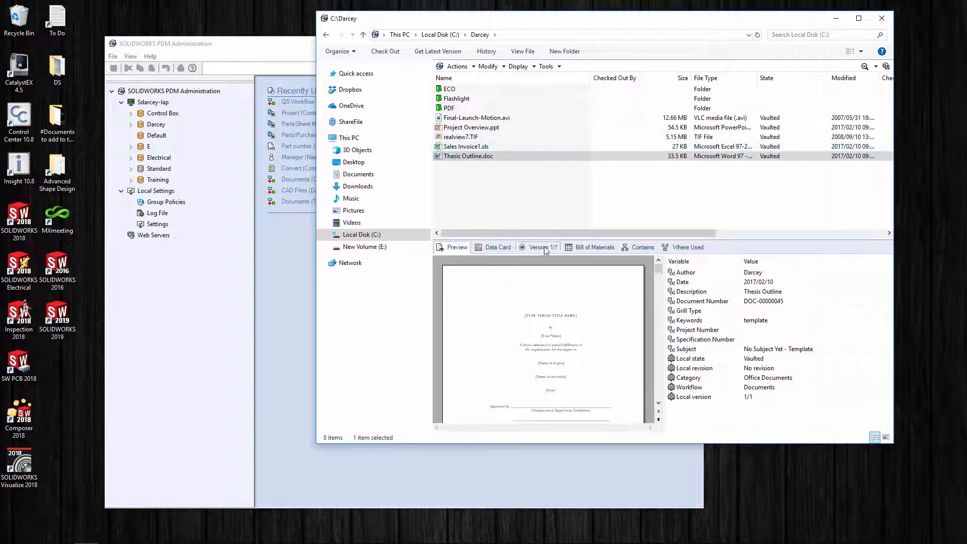